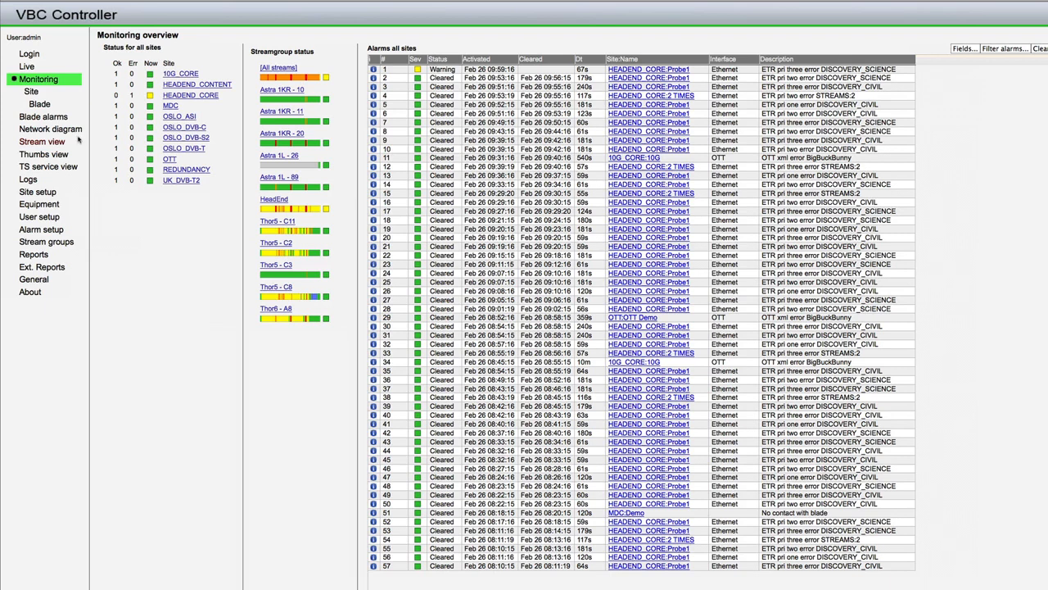
Step: Open the Stream view and show only the streams in the Thor5 - C11 group
left_click(45, 142)
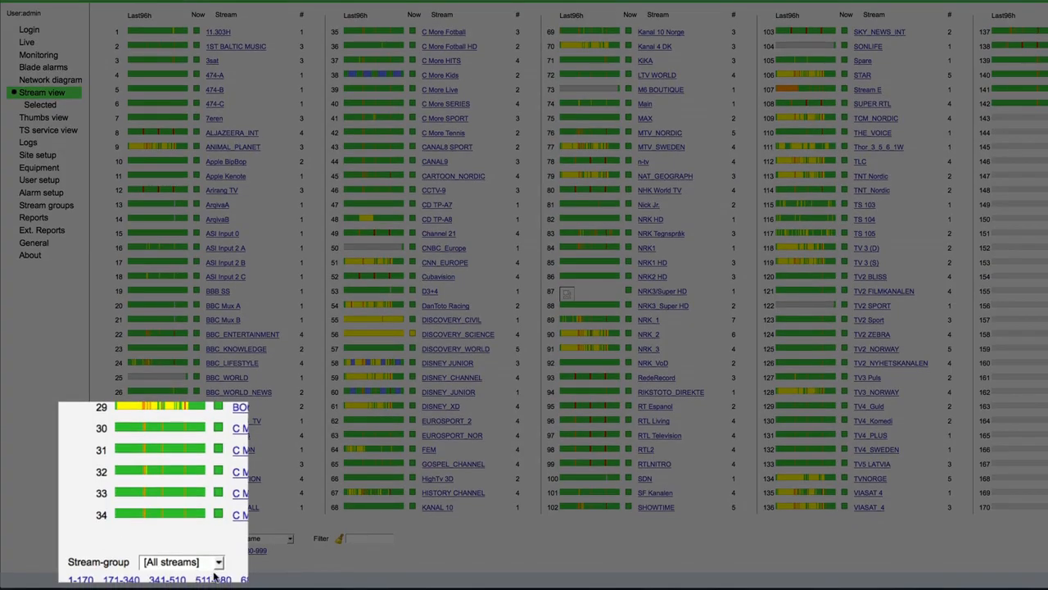
left_click(197, 563)
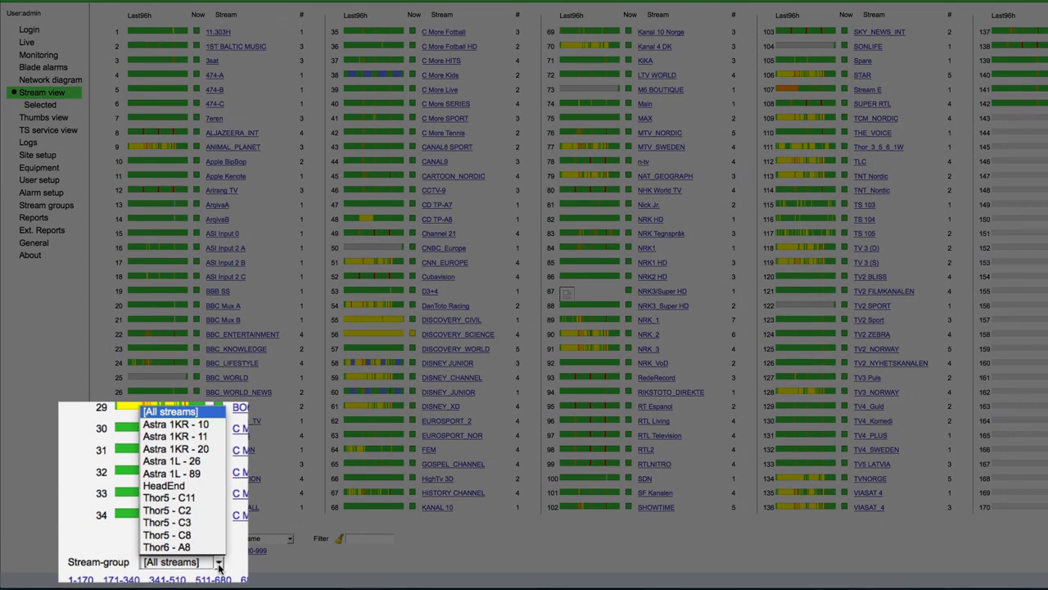
left_click(195, 498)
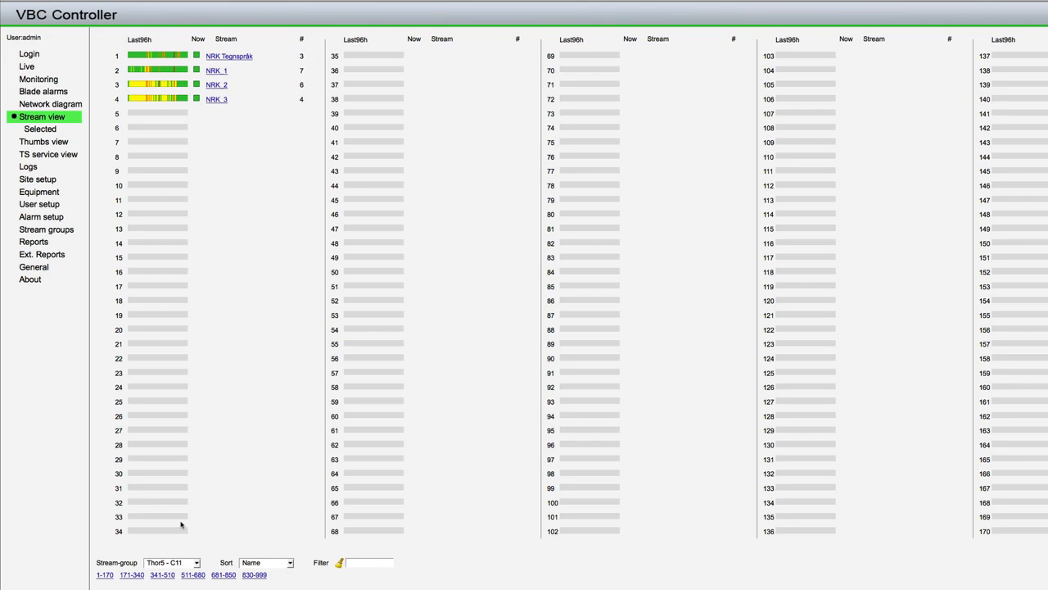
Step: Return the stream list to all streams and view the available sort options
left_click(195, 563)
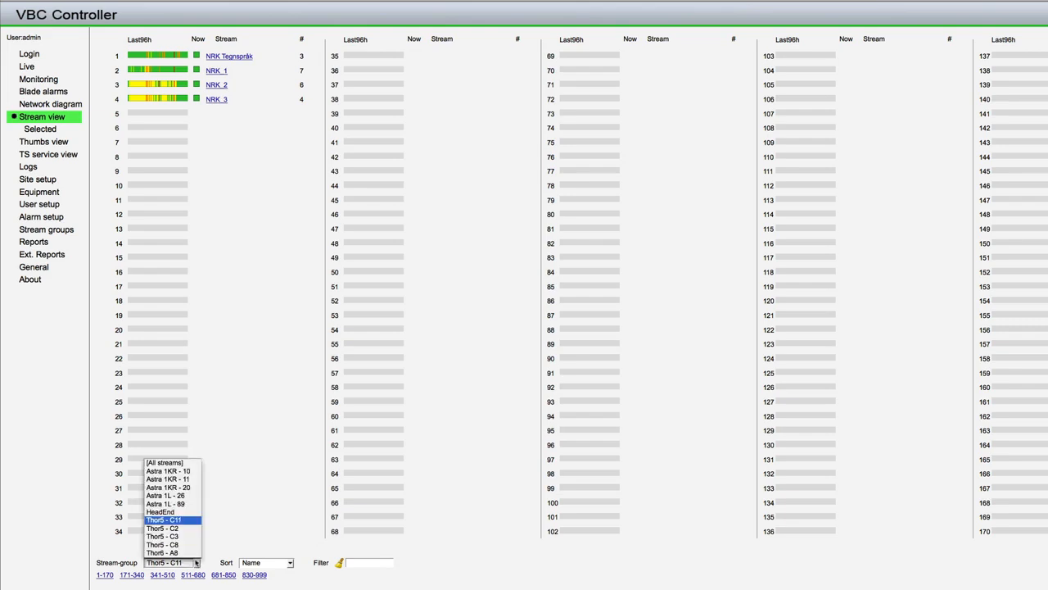
left_click(190, 463)
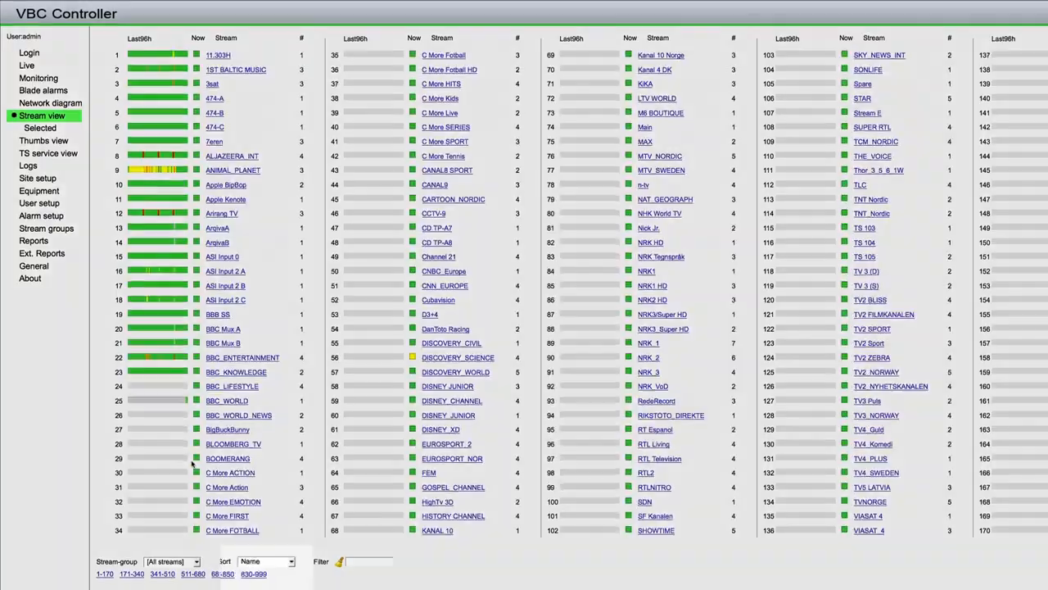
left_click(302, 534)
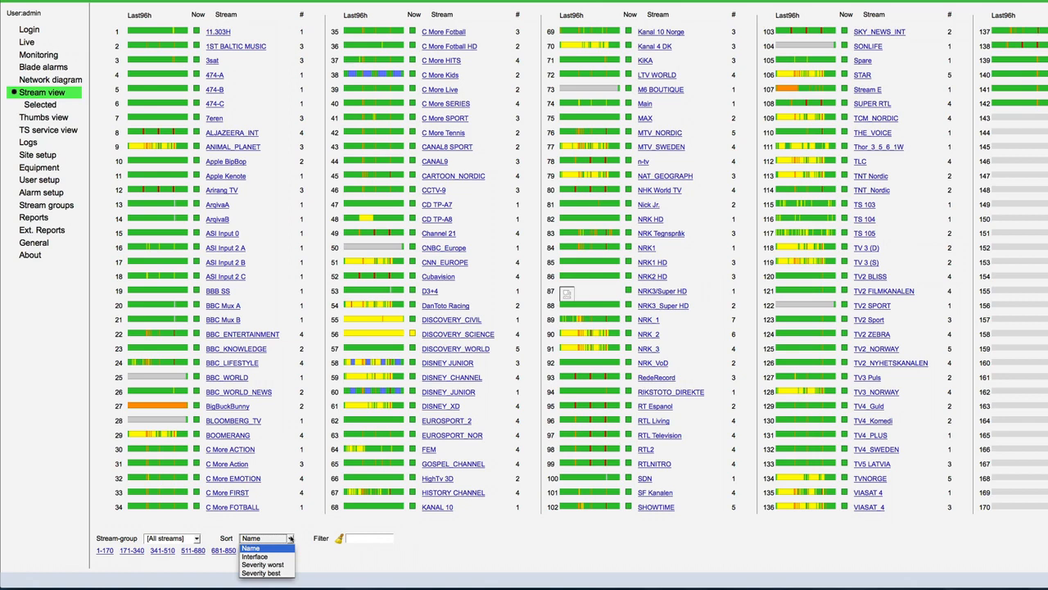
left_click(350, 538)
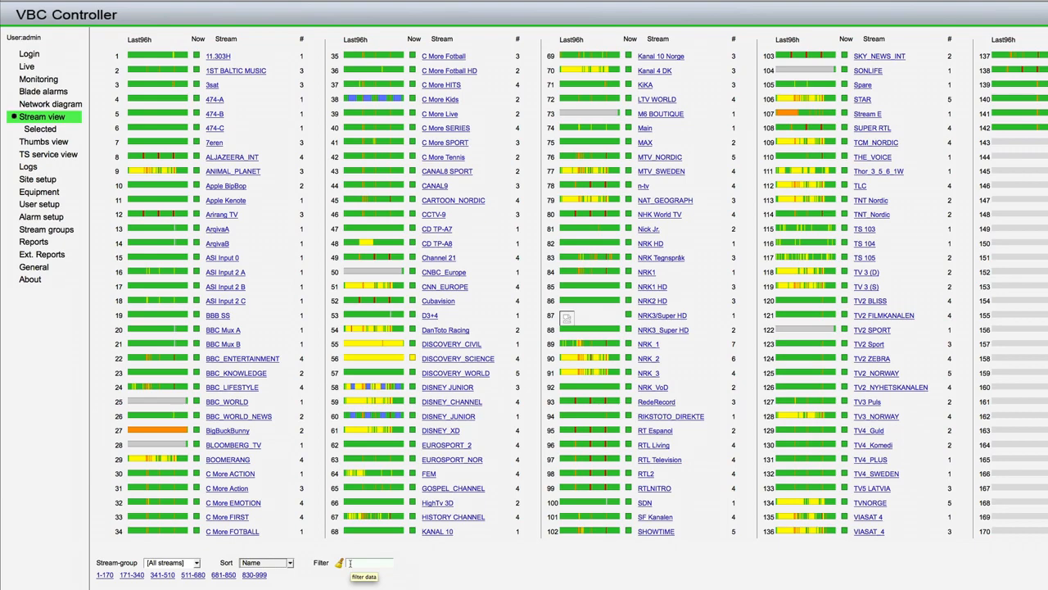
Step: Filter the stream list by "bbc", and clear the filter again
left_click(350, 563)
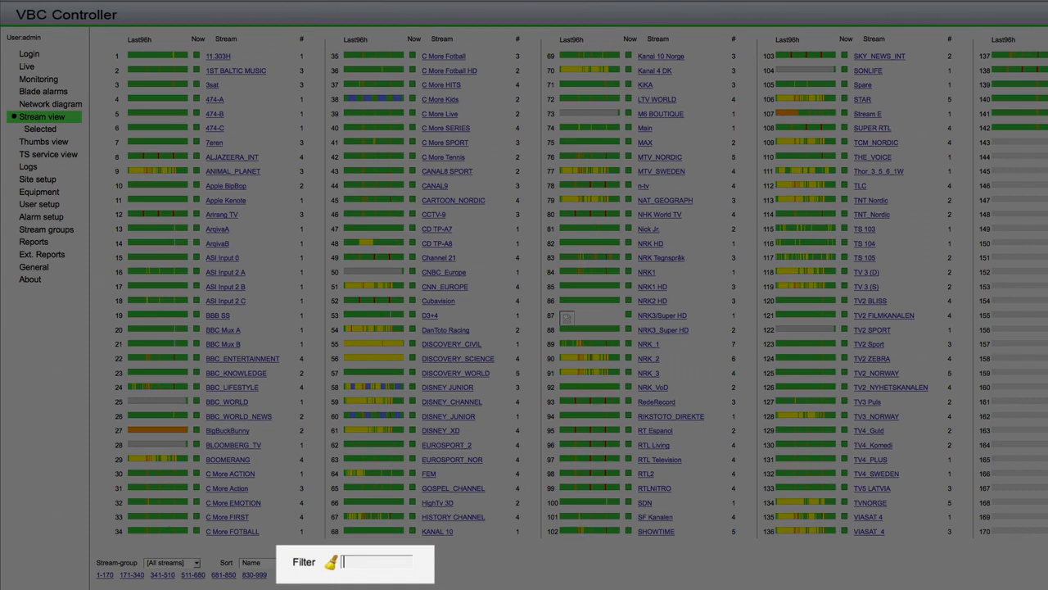
type("bbc")
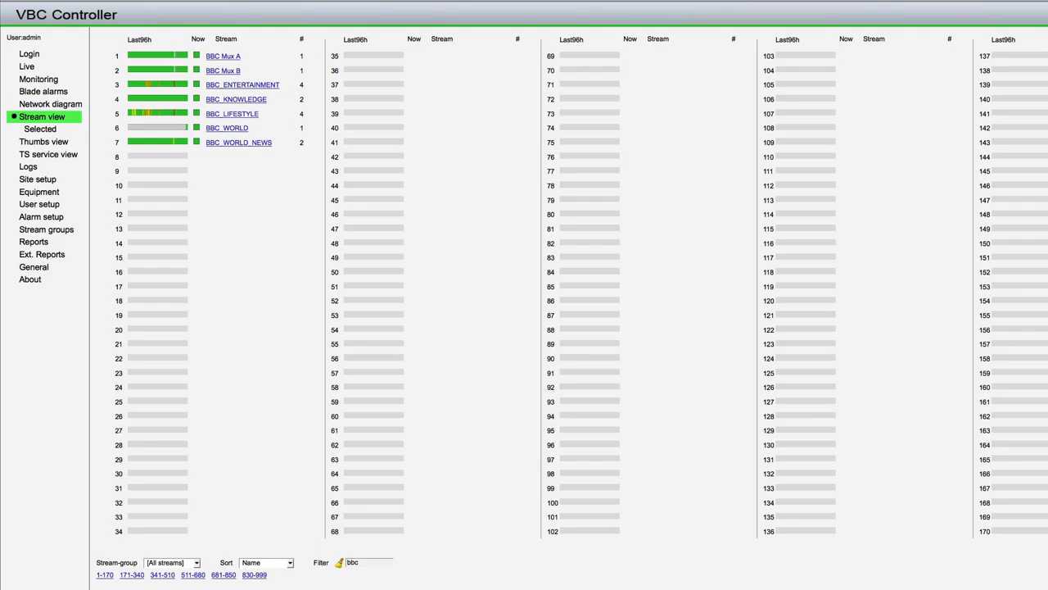
key("BackSpace")
key("BackSpace")
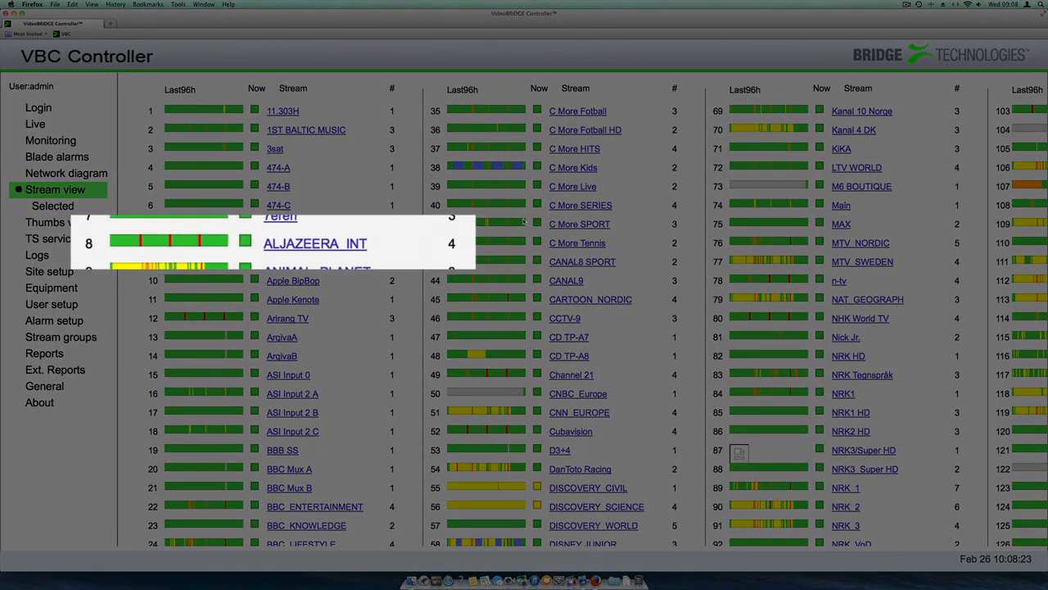
Step: Open the ALJAZEERA_INT stream's details and show its Ethernet(Statistical) measurements
left_click(298, 245)
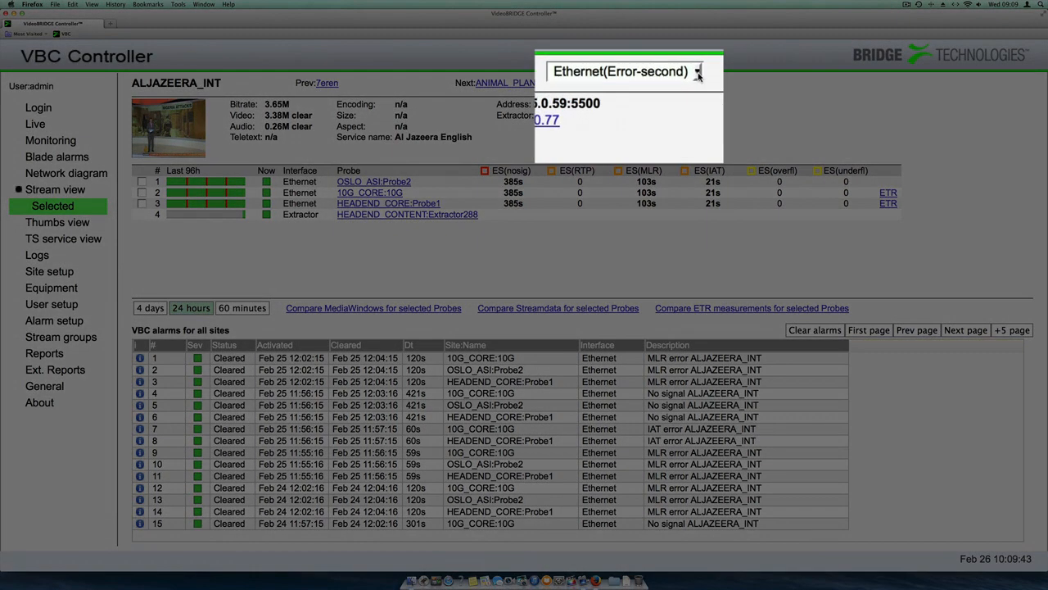
left_click(698, 73)
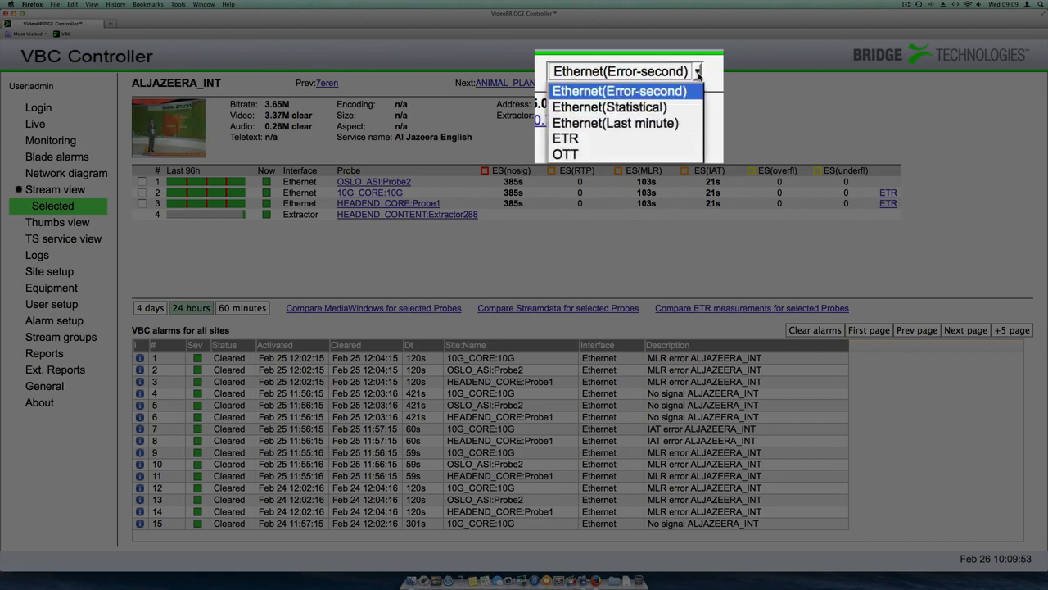
left_click(679, 106)
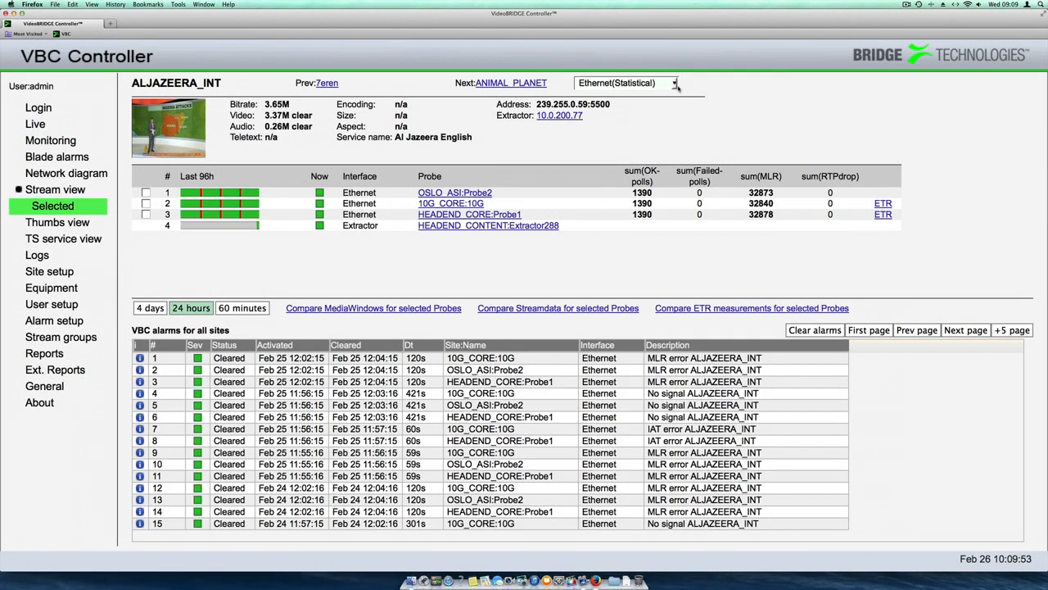
Step: View the stream's Ethernet(Last minute) and ETR measurements, ending back on Ethernet(Error-second)
left_click(675, 84)
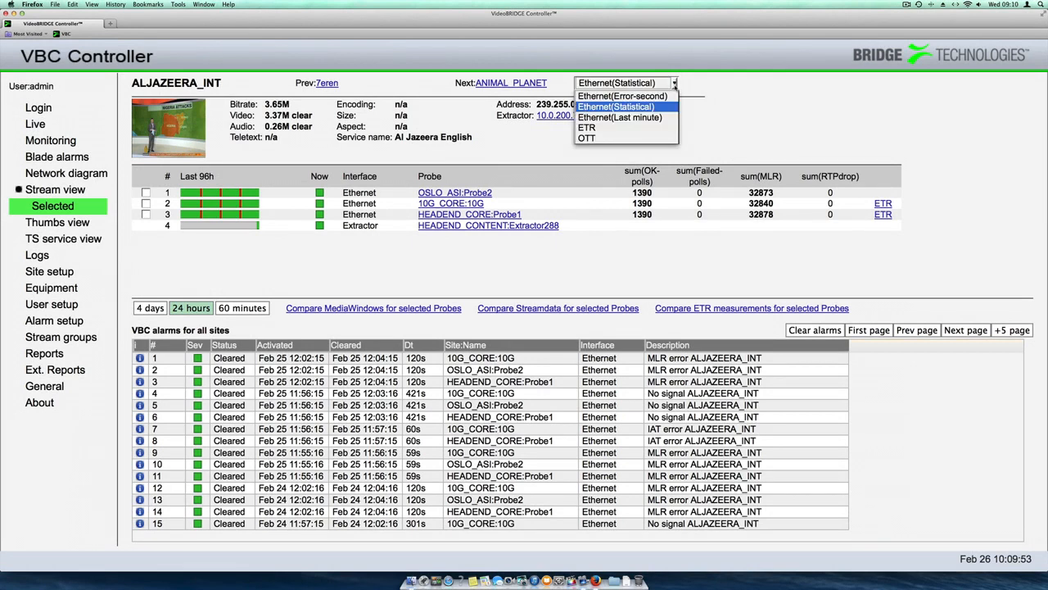
left_click(666, 117)
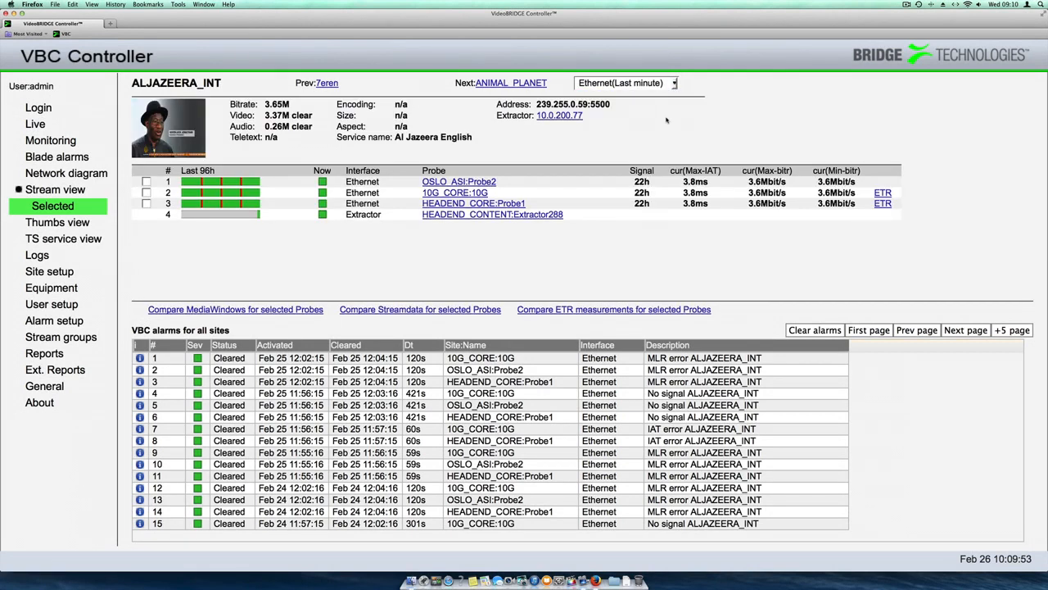
left_click(673, 83)
left_click(665, 123)
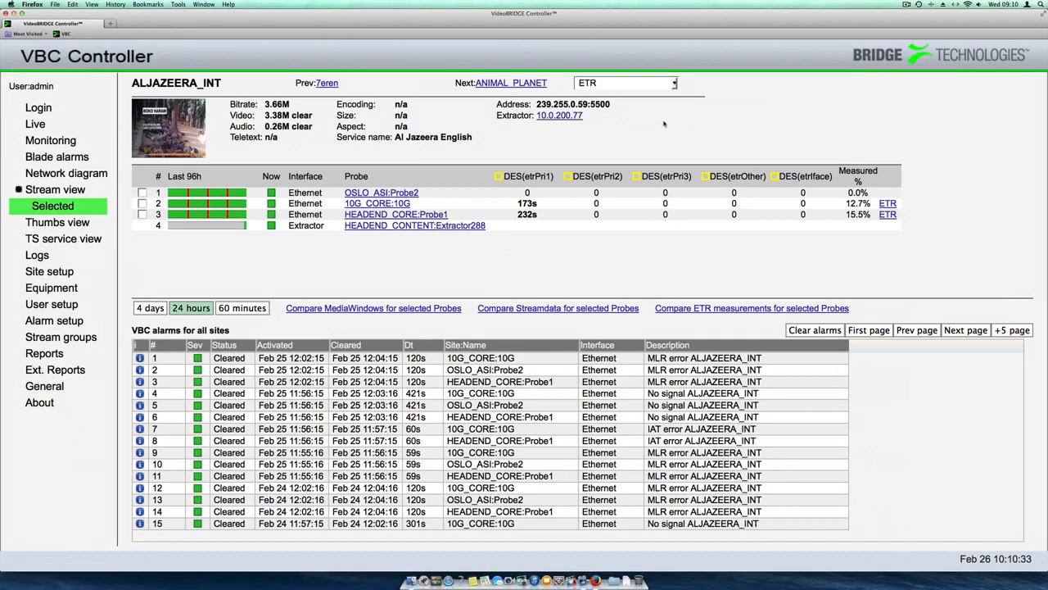
left_click(673, 82)
left_click(623, 96)
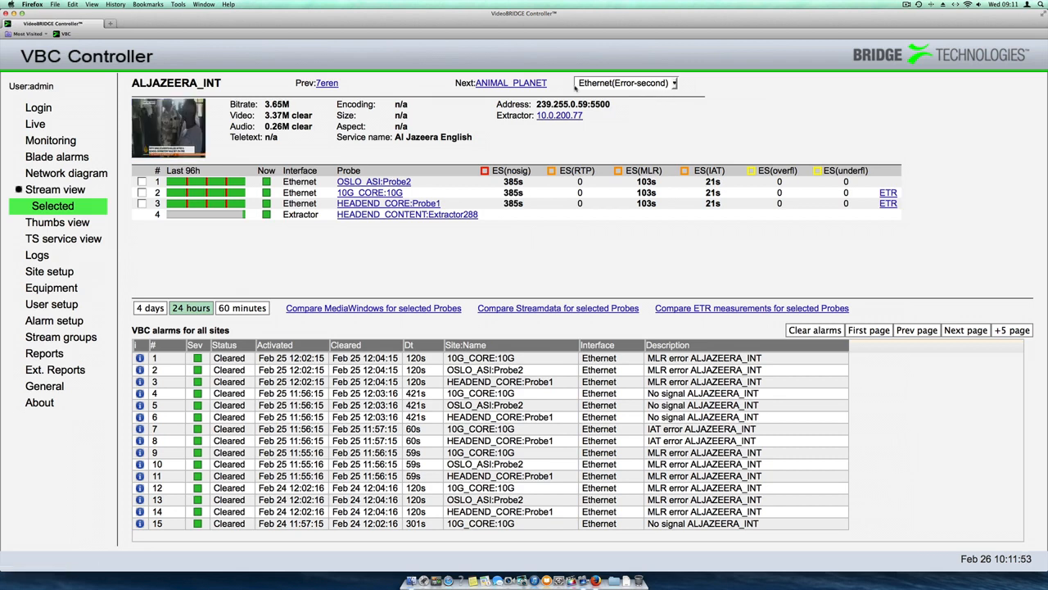
Step: Select the OSLO_ASI:Probe2 and 10G_CORE:10G probes and compare their MediaWindows over 4 days
left_click(143, 193)
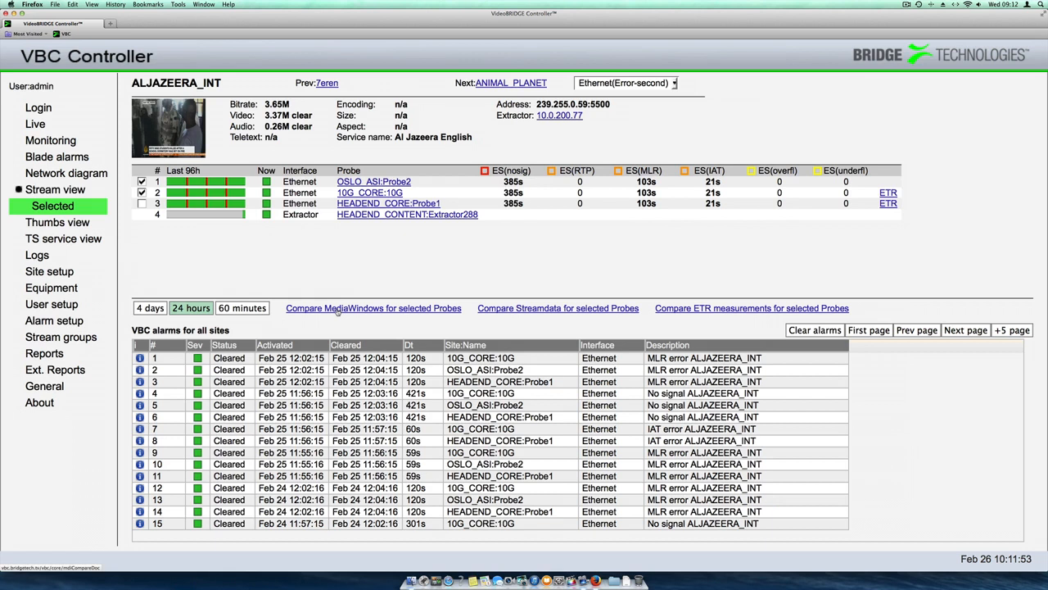
left_click(337, 309)
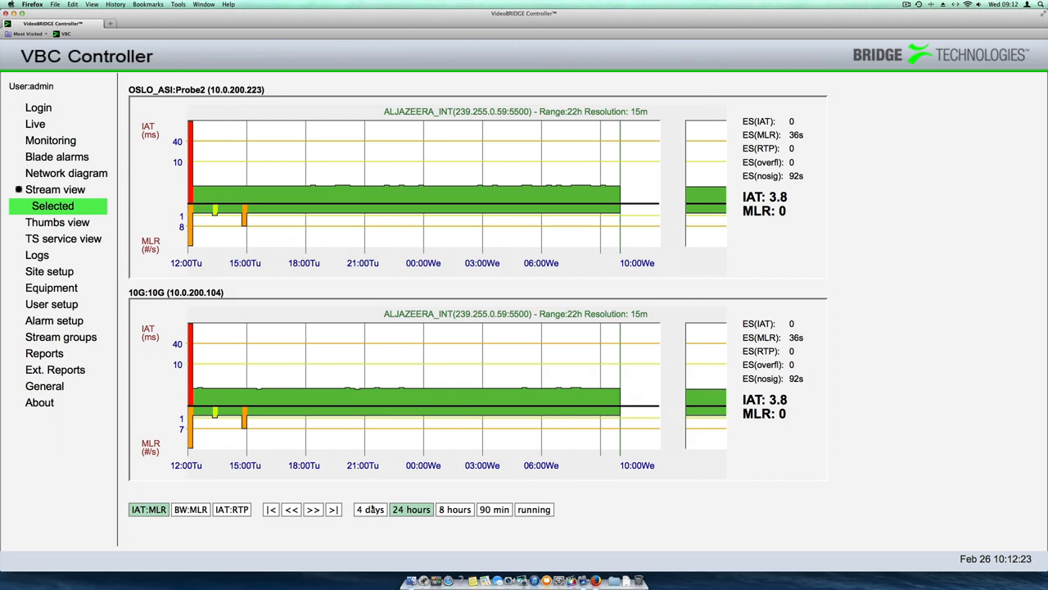
left_click(370, 509)
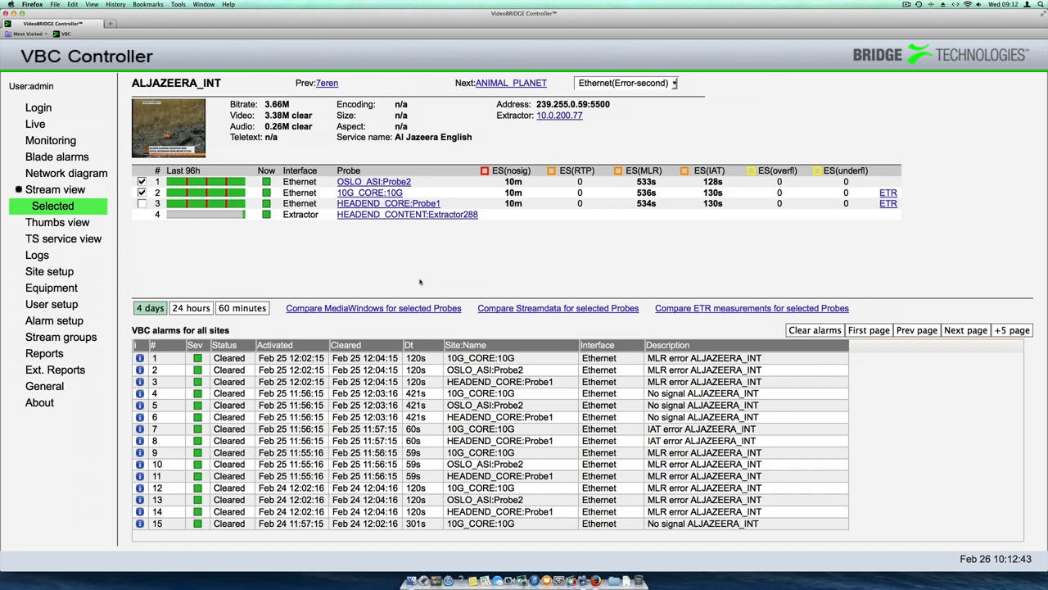
Step: Compare Streamdata for the selected probes and narrow the OSLO_ASI graph's range to Feb 11–14, 2014
left_click(518, 309)
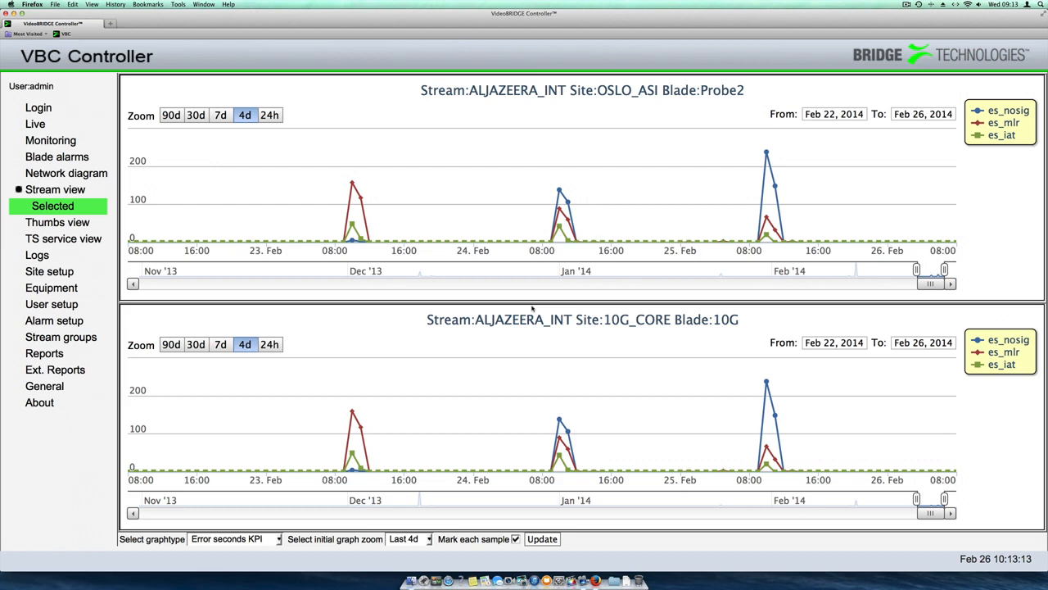
left_click_drag(916, 270, 862, 284)
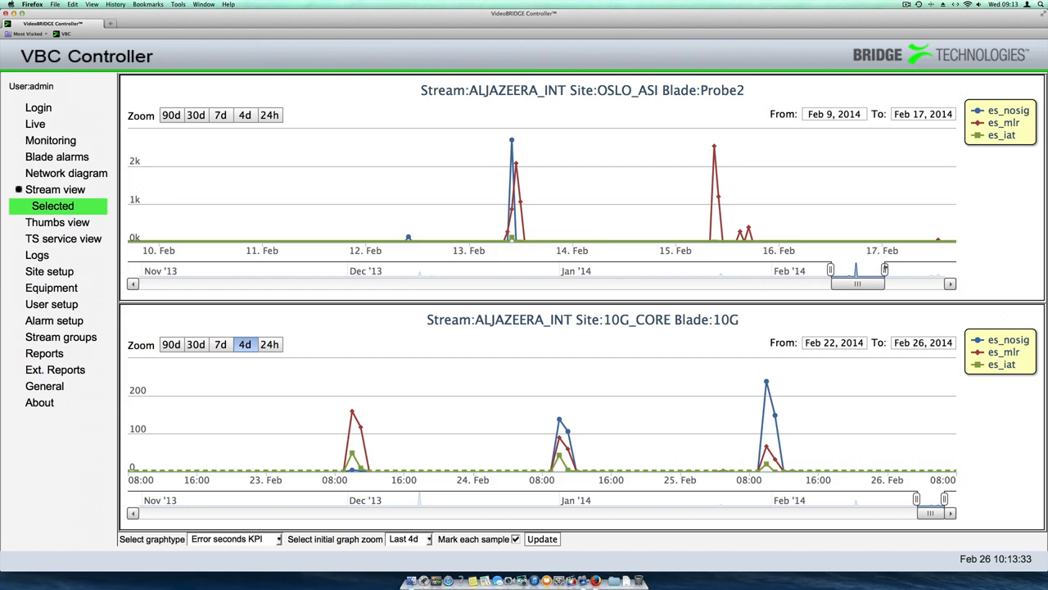
left_click_drag(884, 269, 848, 269)
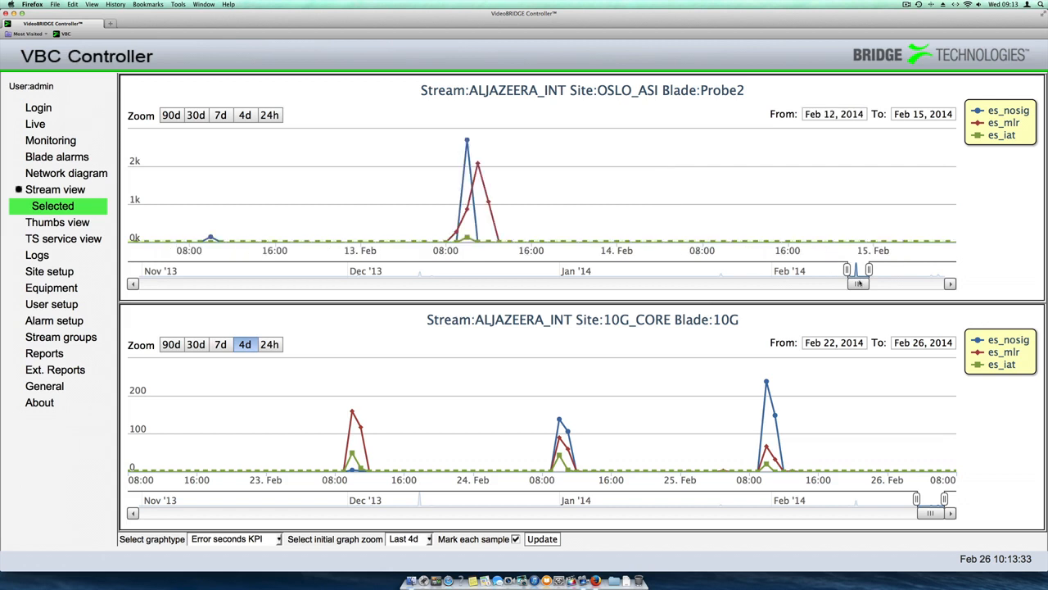
left_click_drag(859, 282, 852, 282)
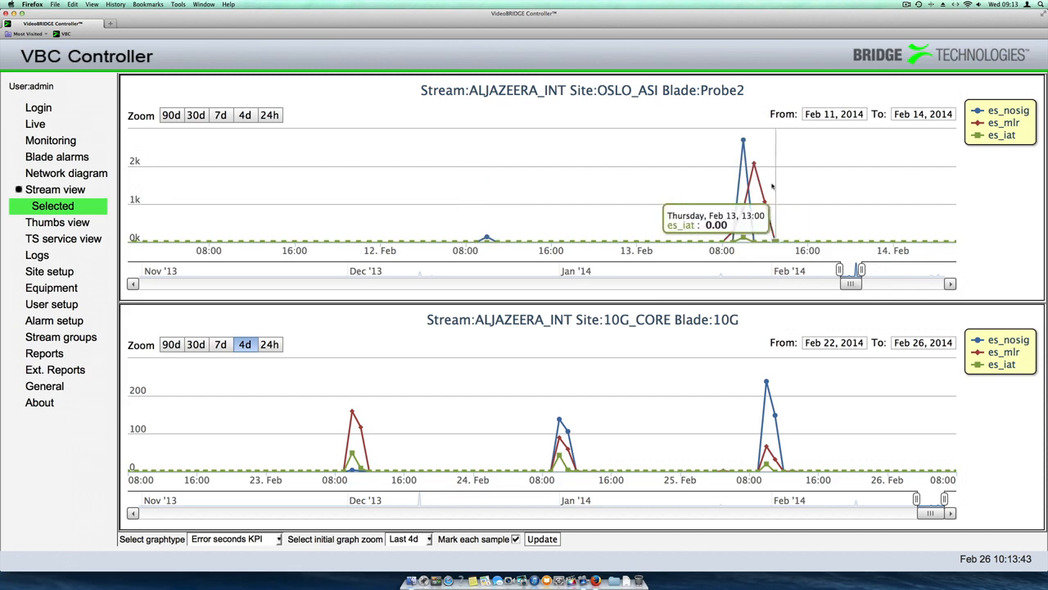
Step: Inspect the es_mlr samples around the February 13 peak on the OSLO_ASI graph
mouse_move(755, 166)
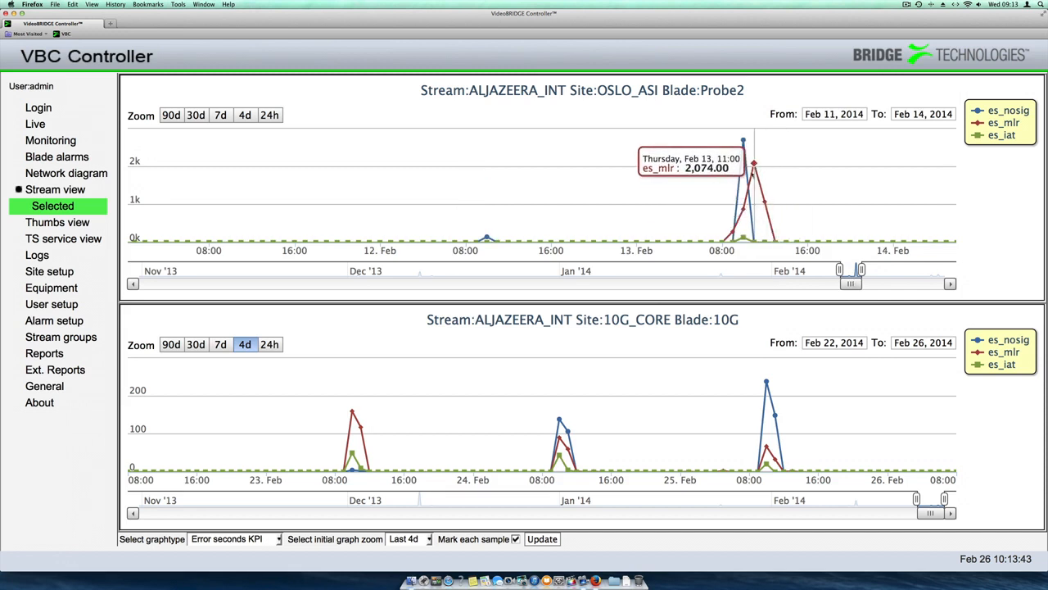
mouse_move(744, 209)
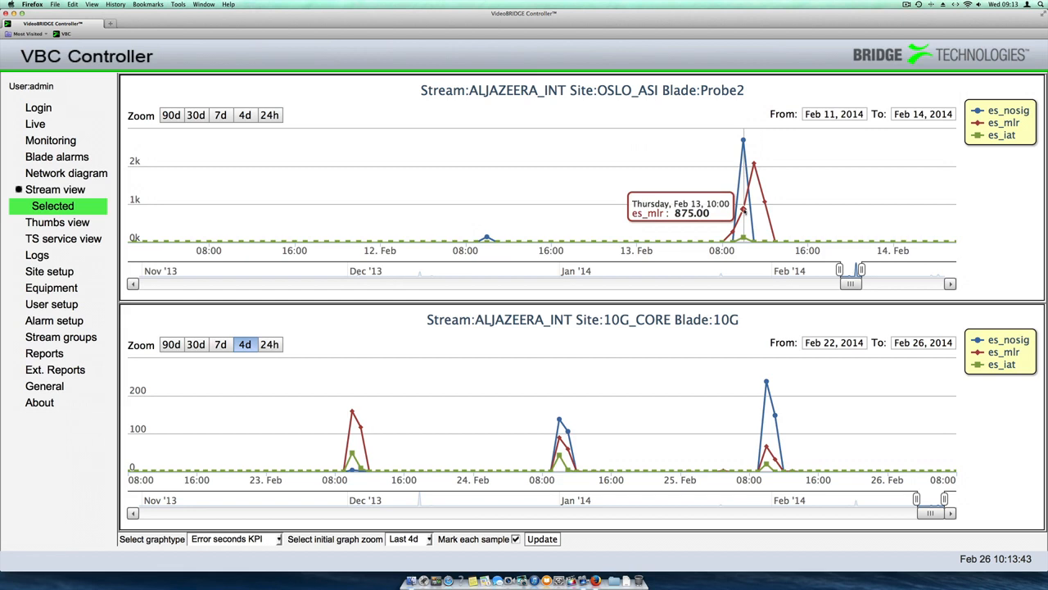
mouse_move(733, 233)
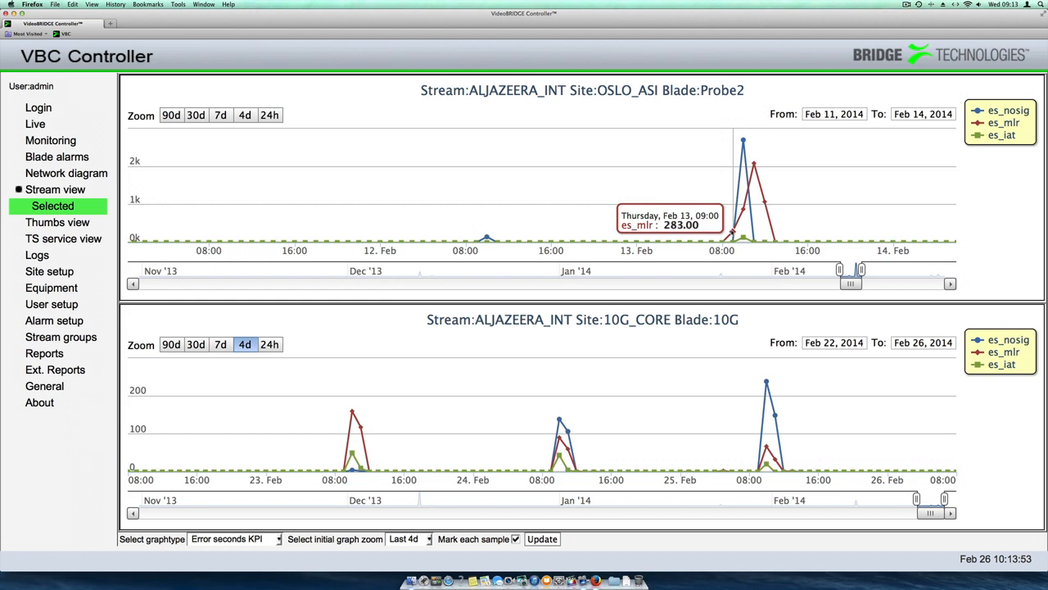
left_click(733, 233)
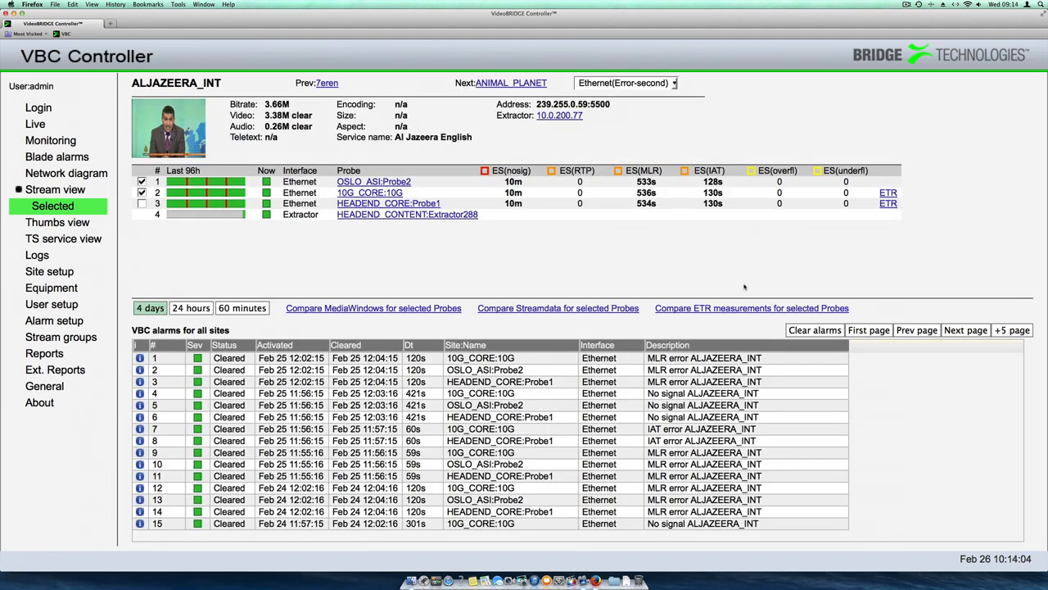
Step: Compare ETR measurements for the selected probes, expanding the Al Jazeera English service and the alarm graph's ETR Priority 1 checks
left_click(741, 308)
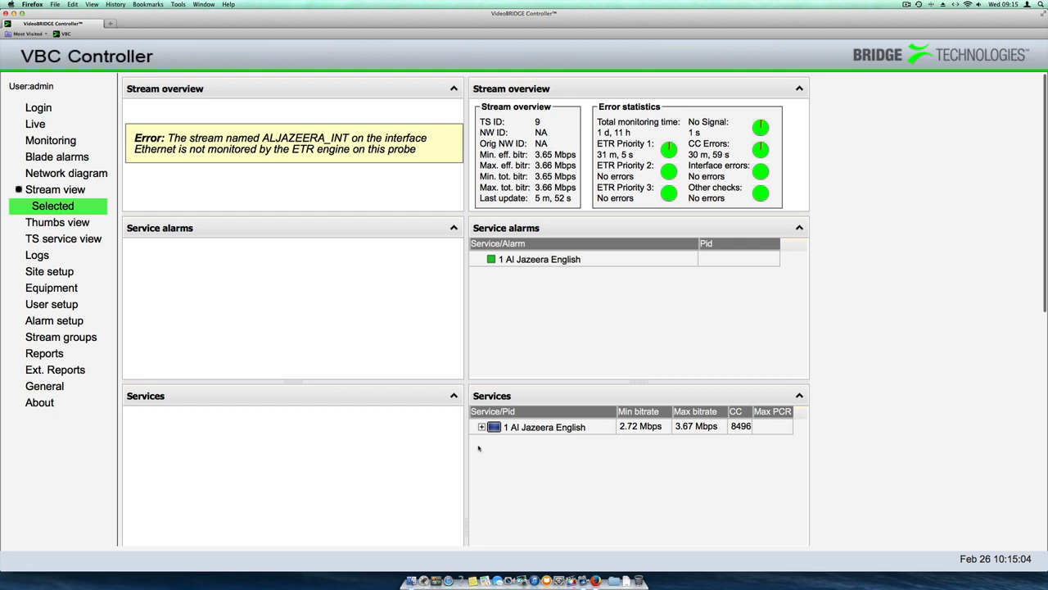
left_click(482, 426)
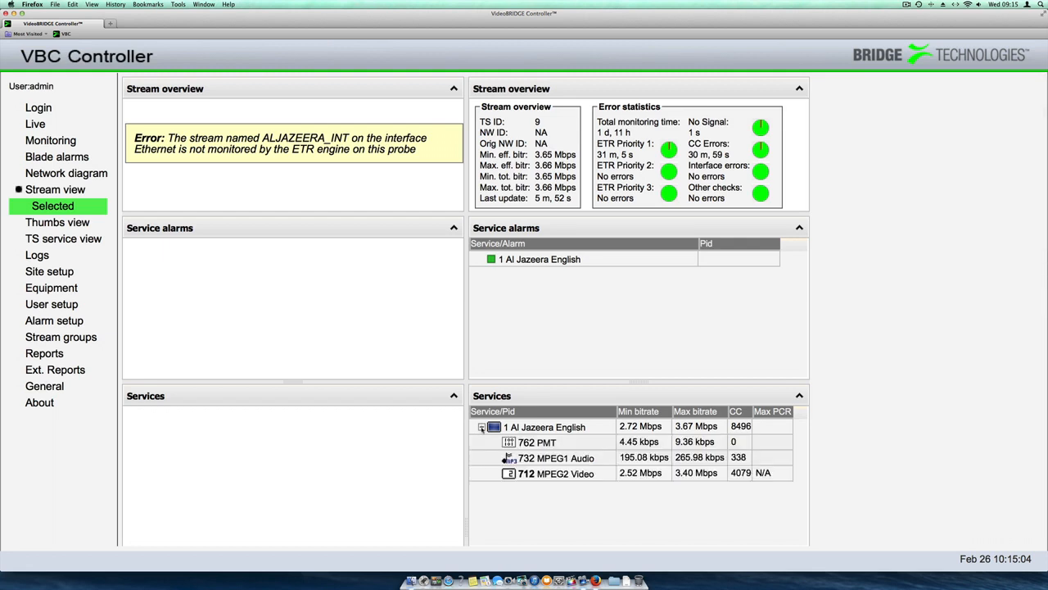
scroll(482, 428, "down", 10)
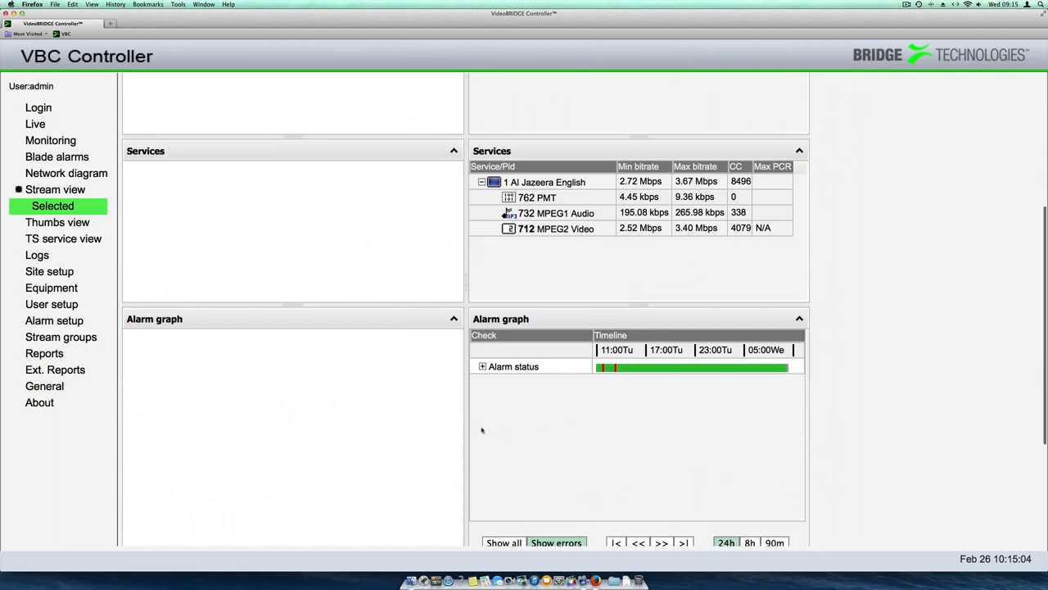
left_click(482, 308)
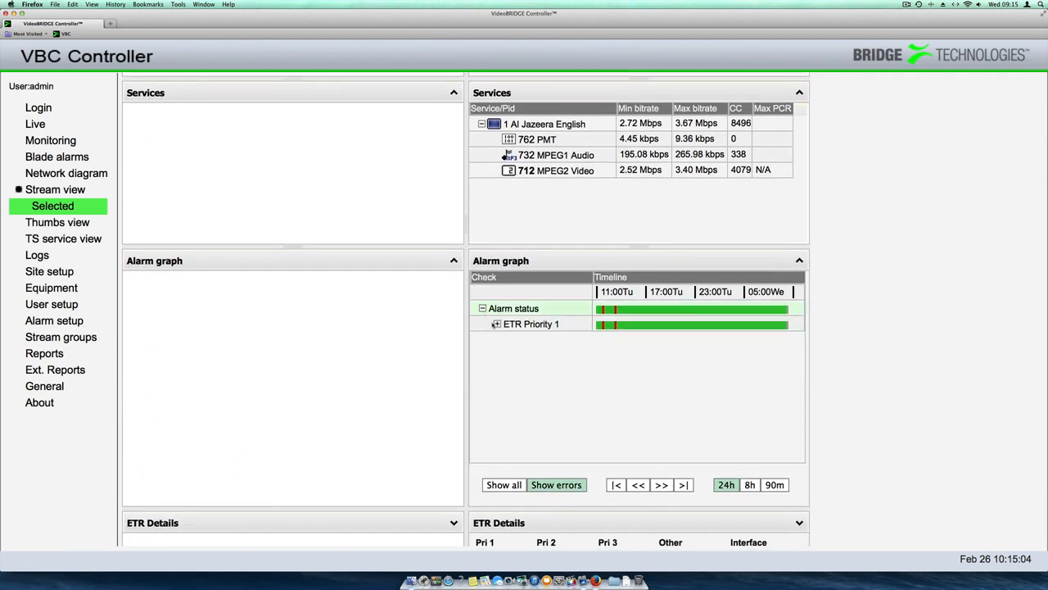
left_click(496, 324)
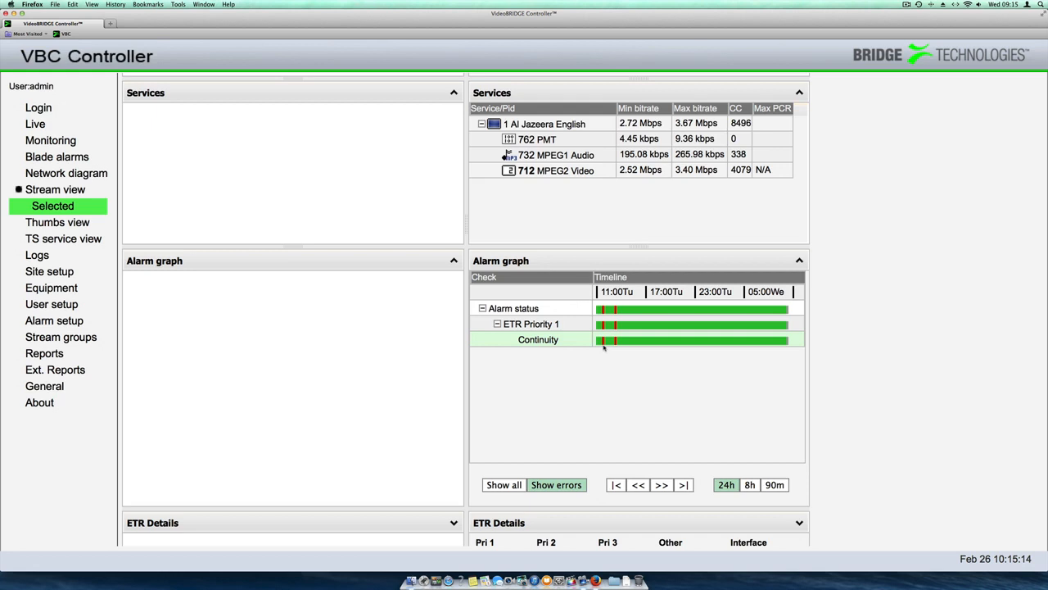
scroll(604, 347, "down", 3)
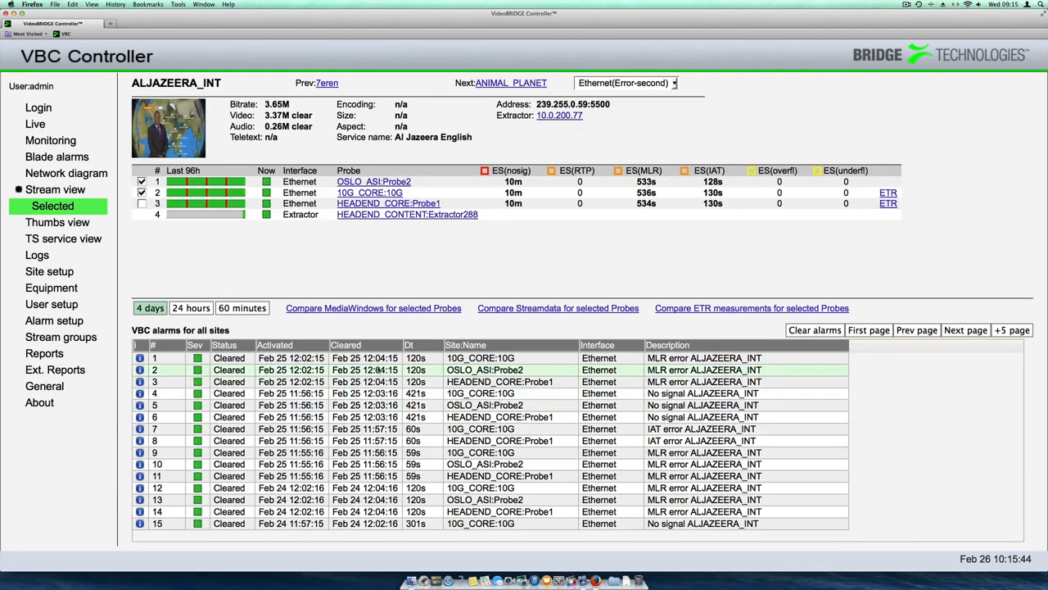
Step: Add HEADEND_CORE:Probe1 to the selected probes and compare the MediaWindows of all three Ethernet probes over 4 days
left_click(141, 203)
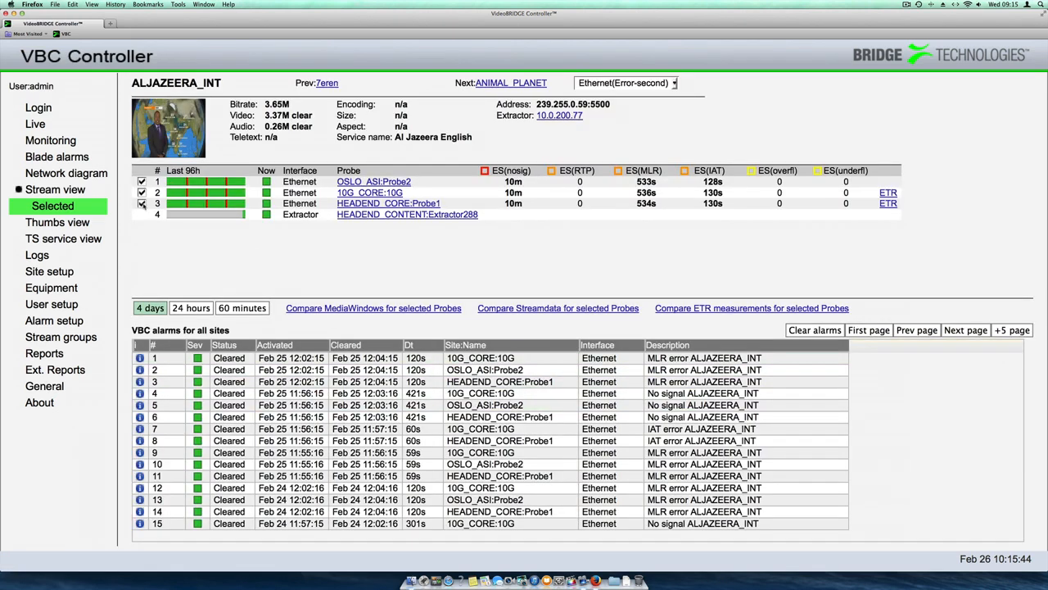
left_click(371, 309)
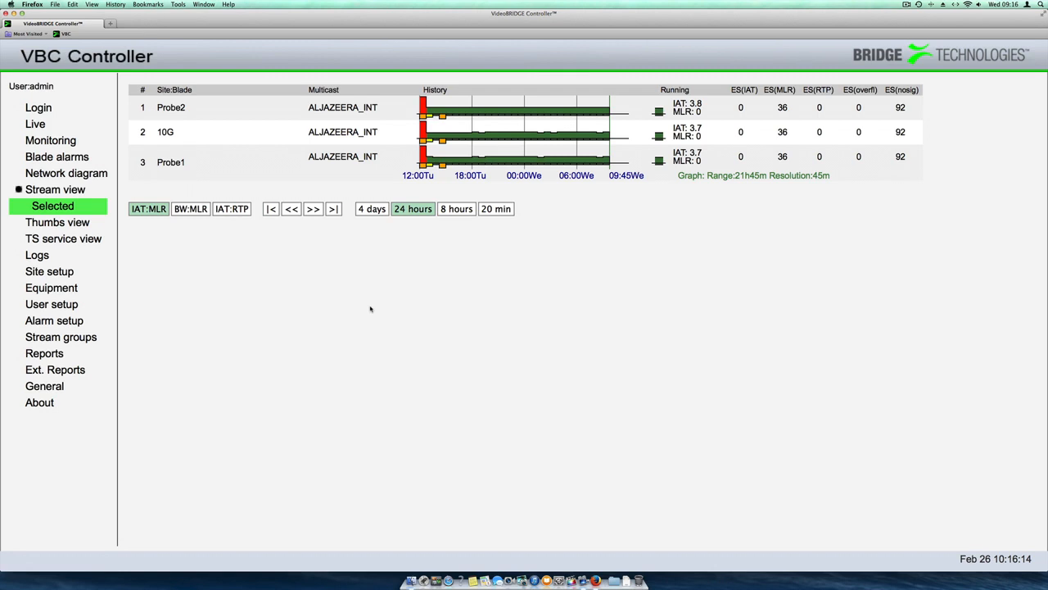
left_click(373, 210)
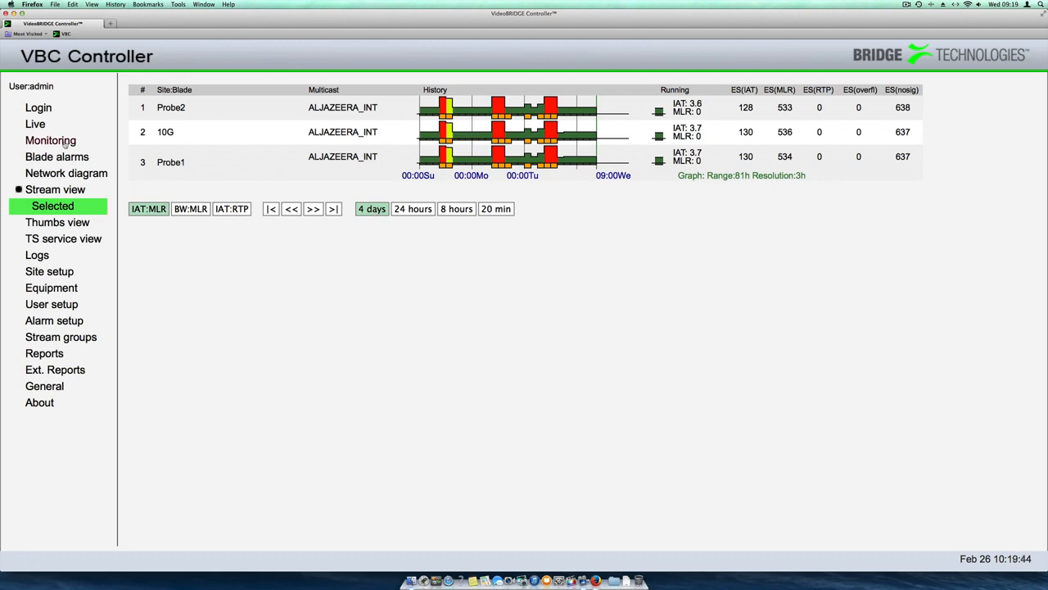
Step: Edit the Astra 1L - 89 stream group, entering the name "BBC Streams" and the description "From Astra"
left_click(66, 143)
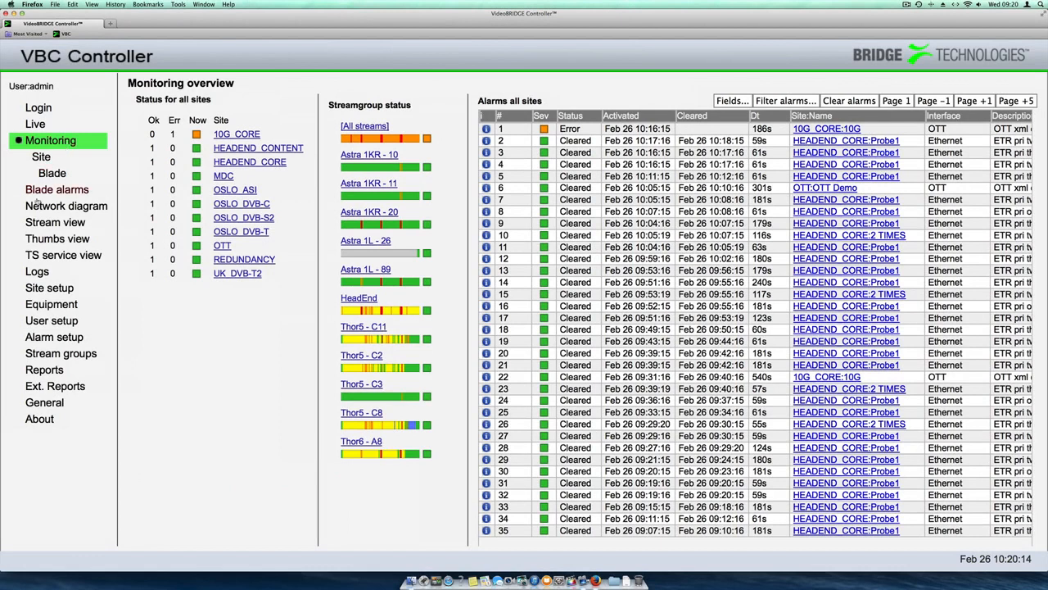
left_click(62, 355)
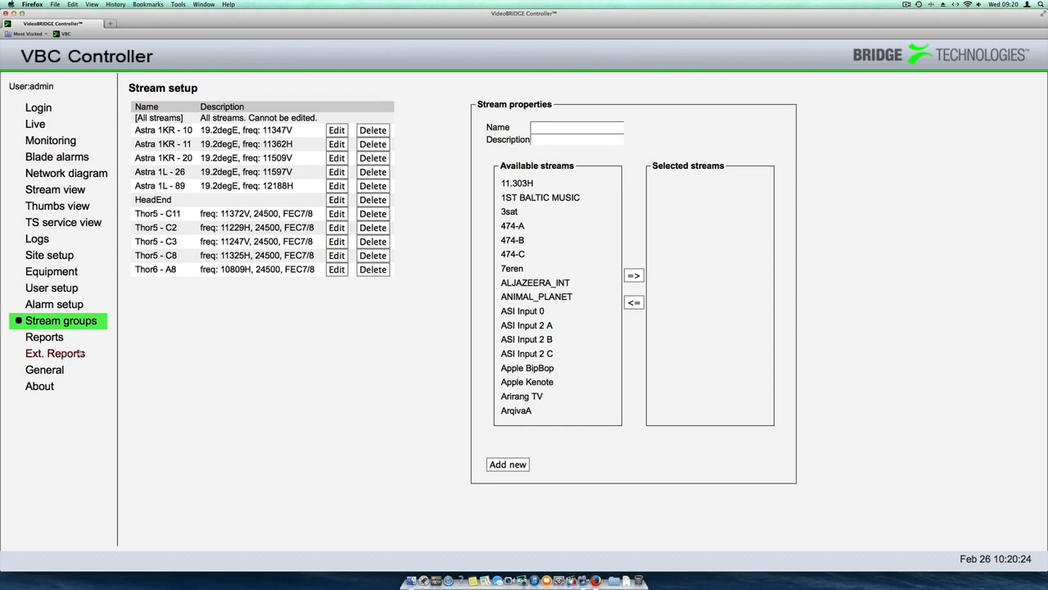
left_click(335, 186)
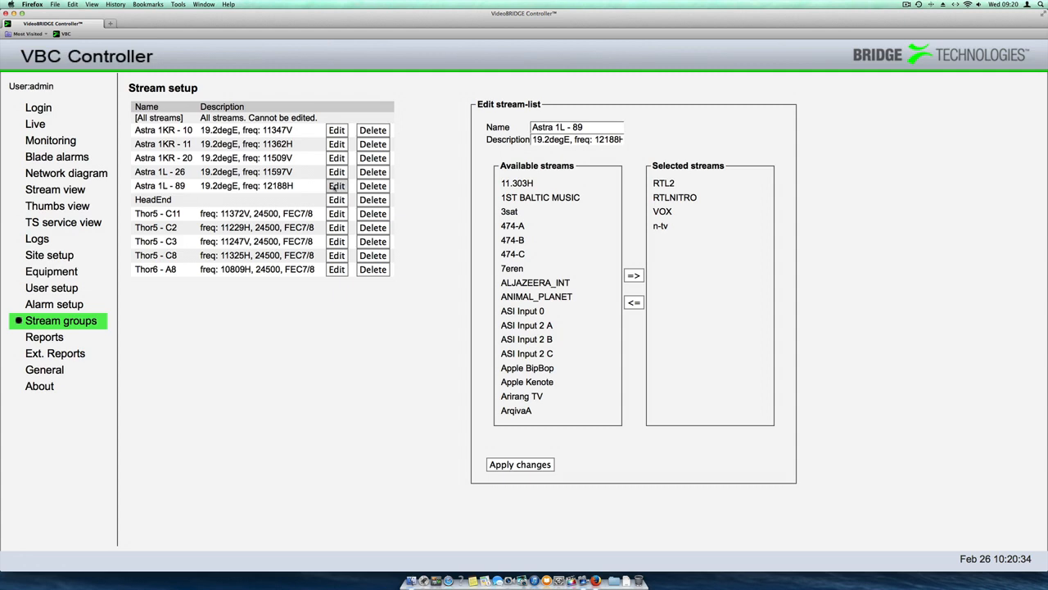
left_click_drag(622, 127, 518, 127)
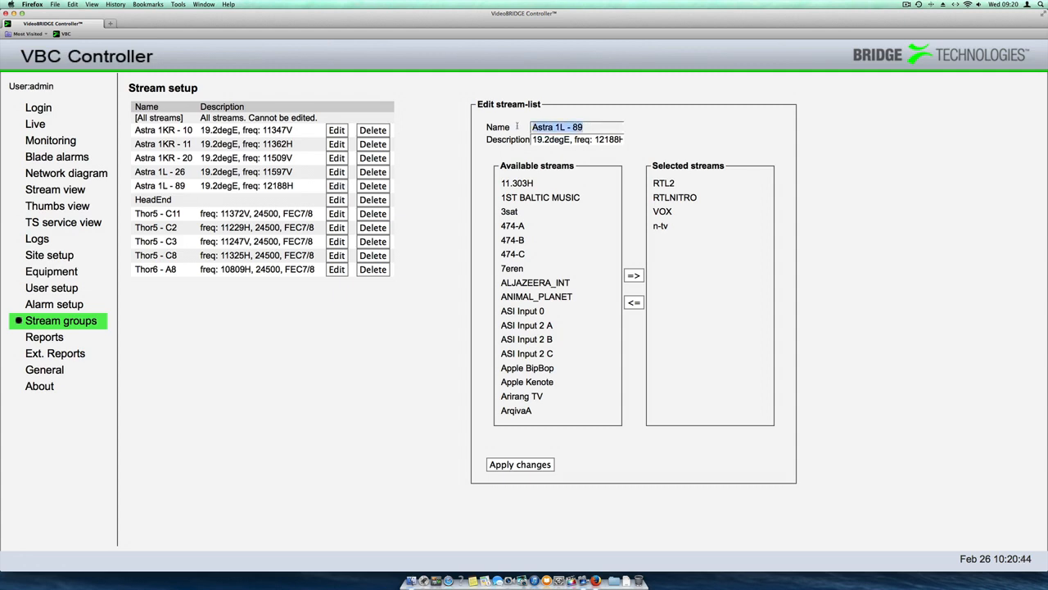
type("B")
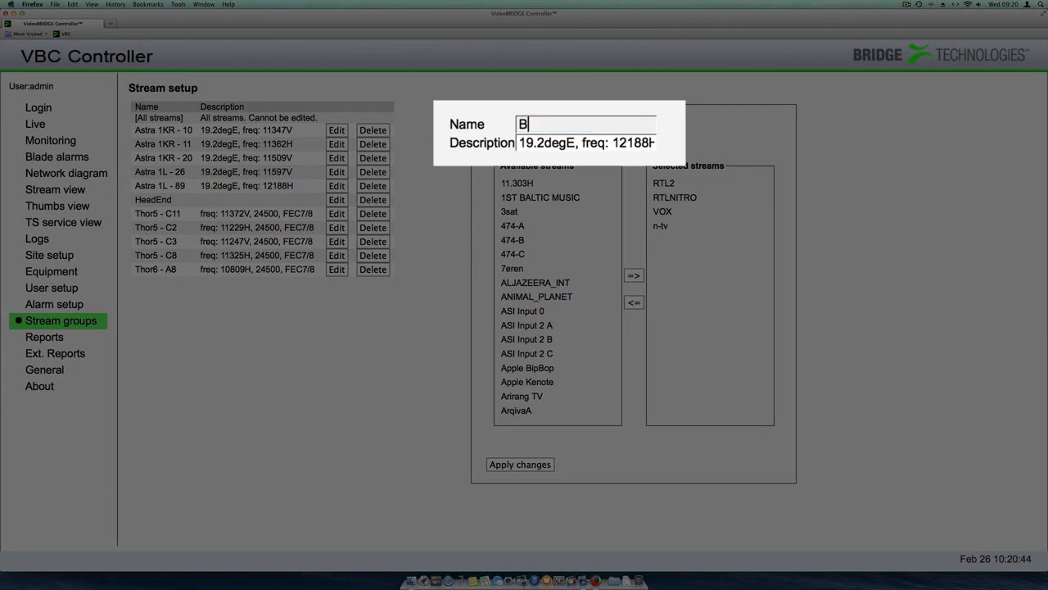
type("BC Streams")
key("Tab")
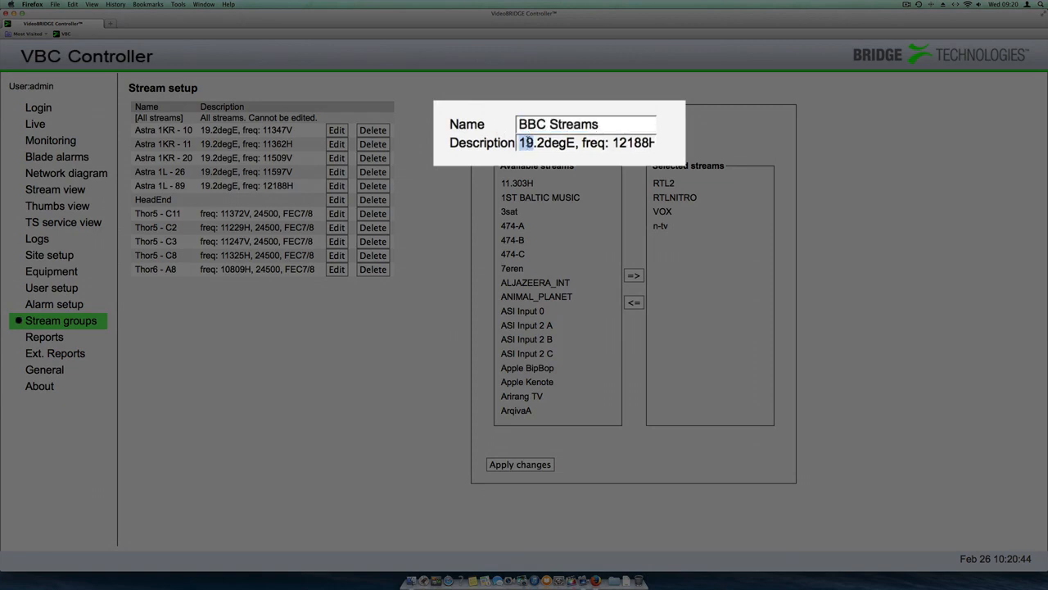
type("From As")
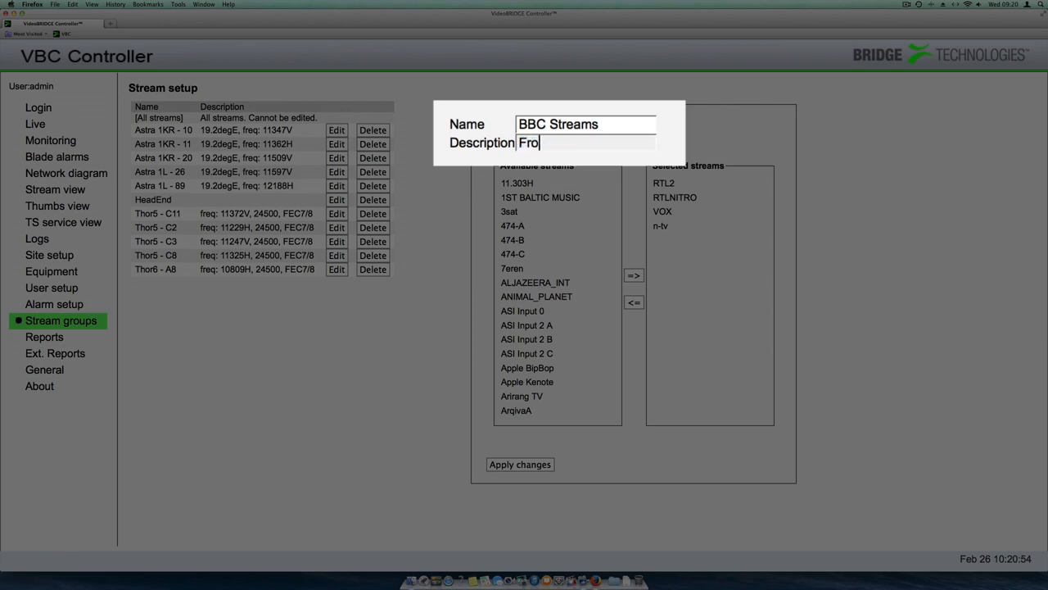
type("tra")
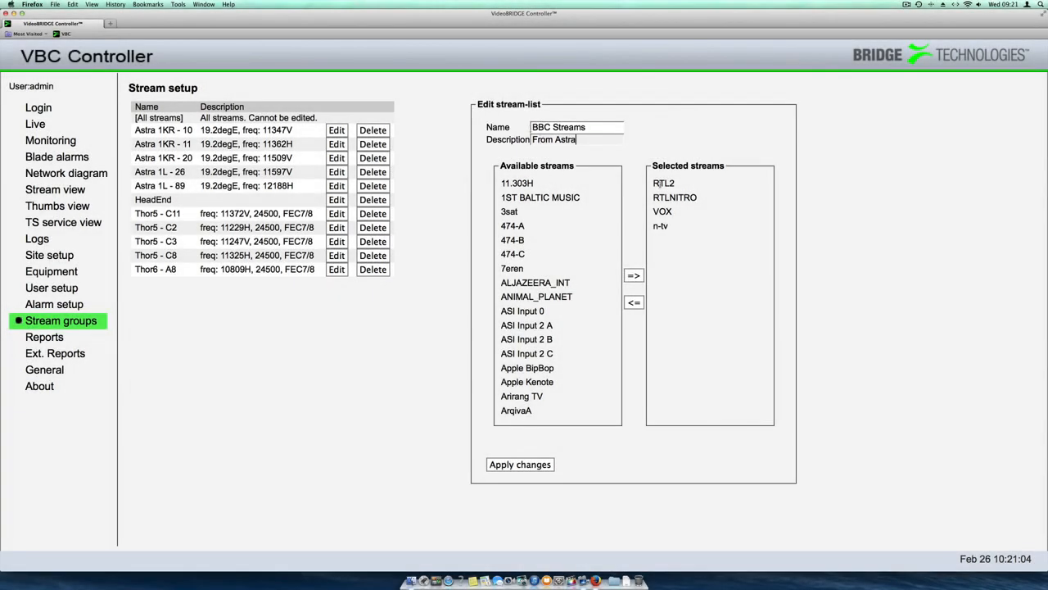
Step: Remove RTL2, RTLNITRO, VOX and n-tv from the group's selected streams
left_click(663, 183)
left_click(634, 302)
left_click(634, 303)
left_click(634, 302)
left_click(634, 302)
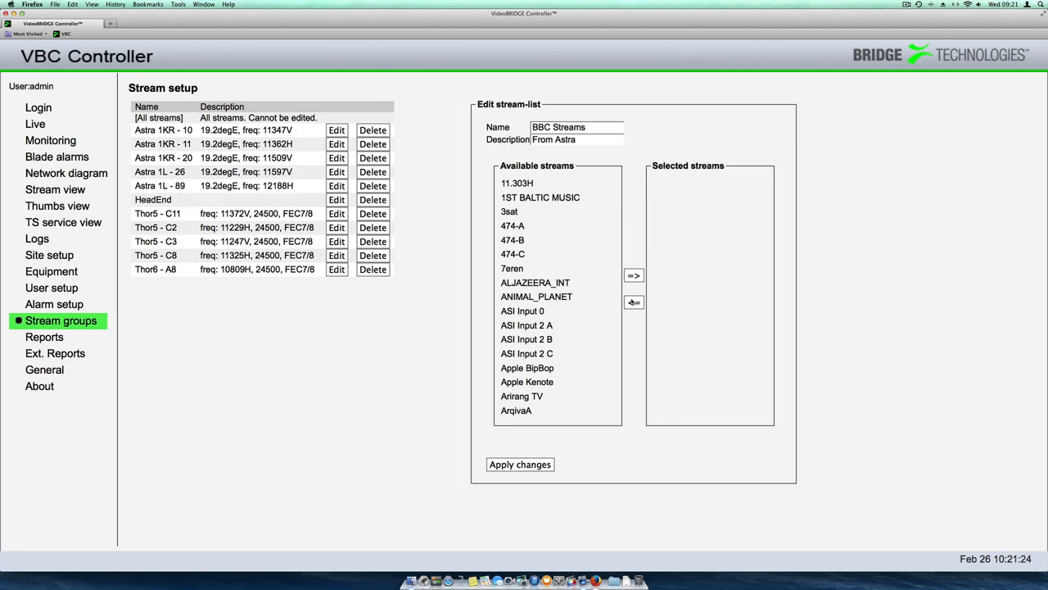
Step: Add BBC Mux B, BBC_ENTERTAINMENT, BBC_KNOWLEDGE, BBC_LIFESTYLE and BBC_WORLD_NEWS to the group's selected streams and apply the changes
scroll(527, 296, "down", 5)
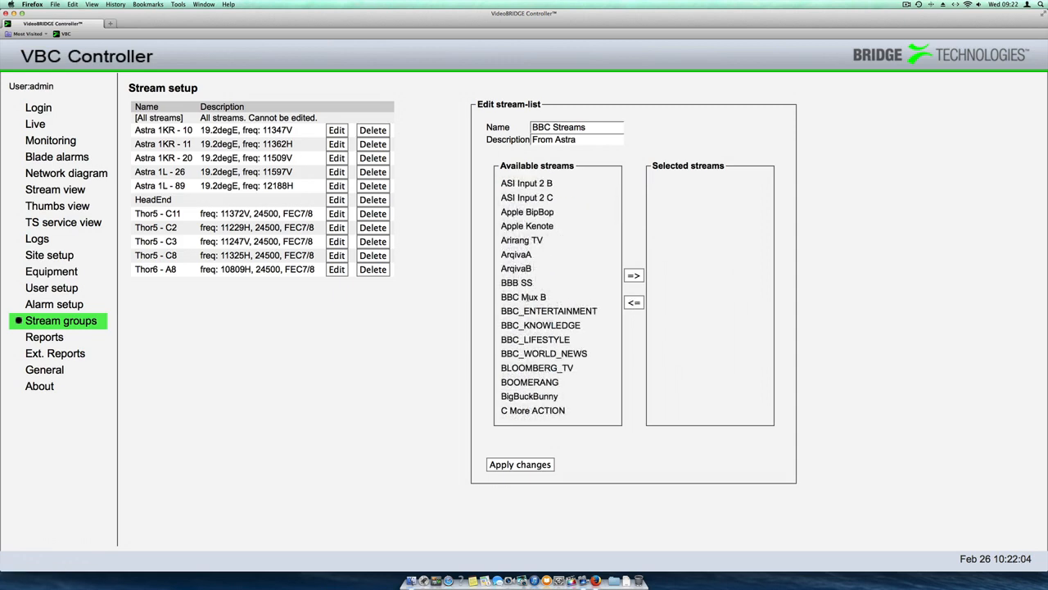
left_click(527, 296)
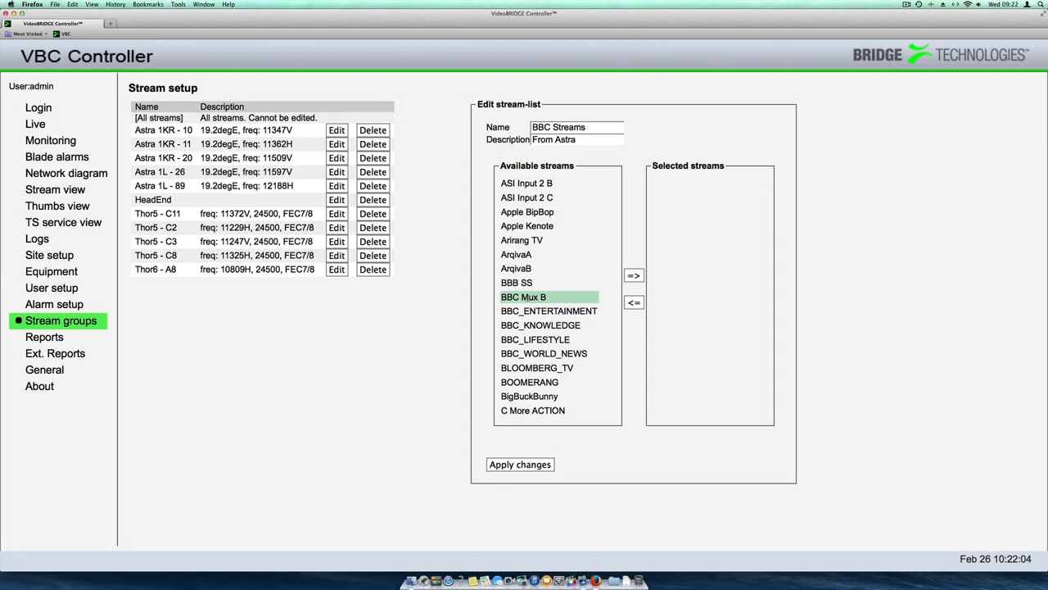
left_click(548, 310, "shift")
left_click(541, 324, "shift")
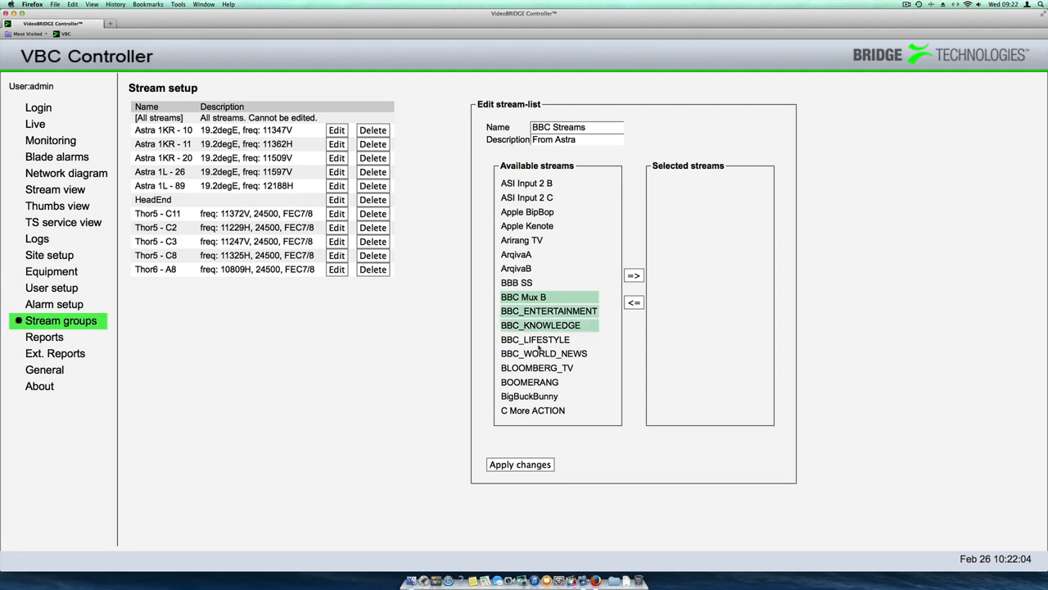
left_click(548, 339, "shift")
left_click(543, 353, "shift")
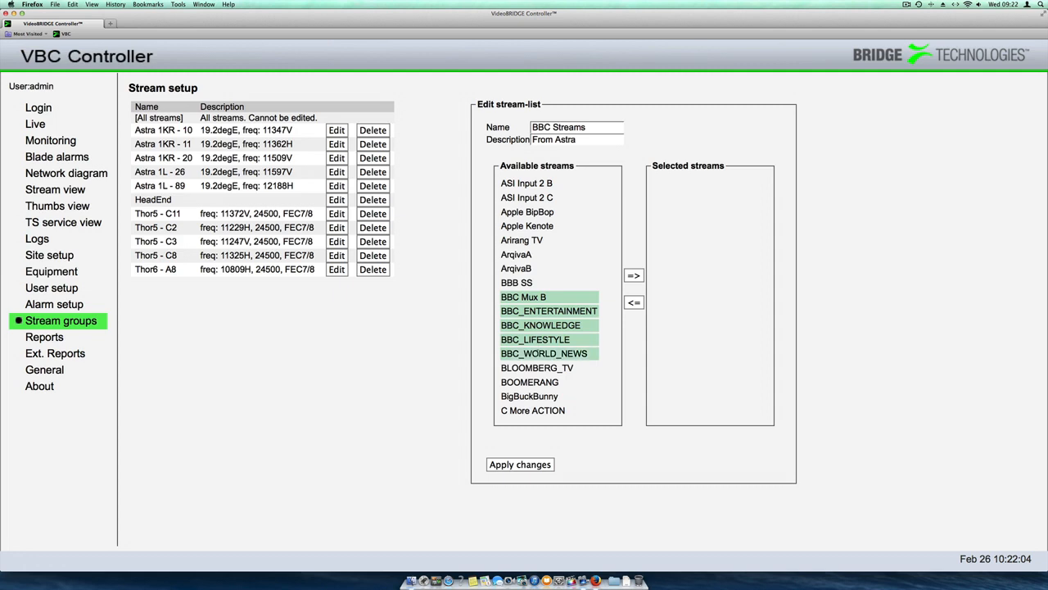
left_click(634, 277)
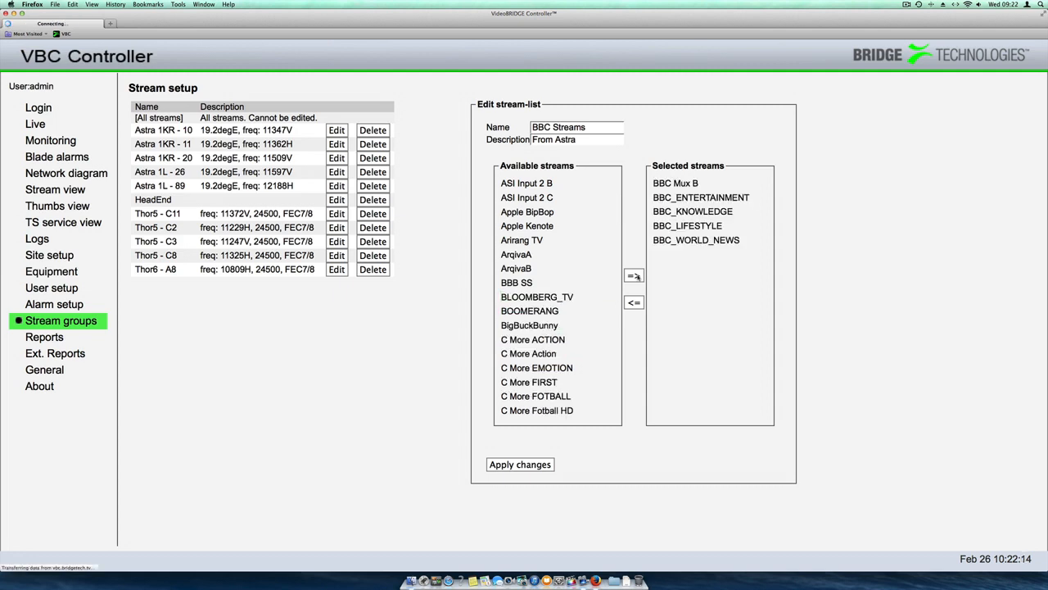
left_click(526, 465)
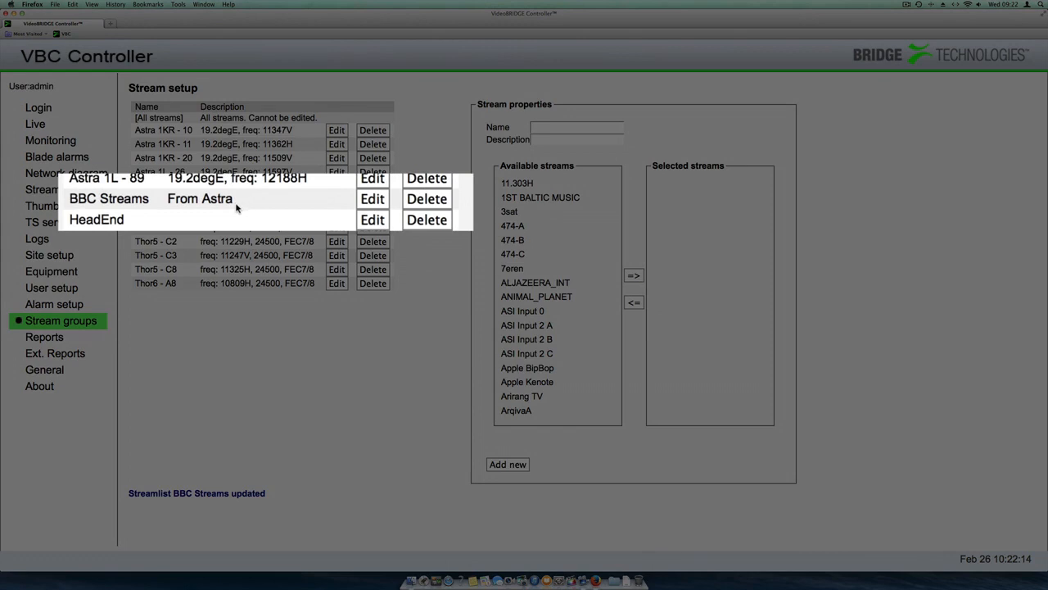
Step: From the Monitoring overview's streamgroup status, view the streams of the BBC Streams group and of the HeadEnd group
left_click(66, 142)
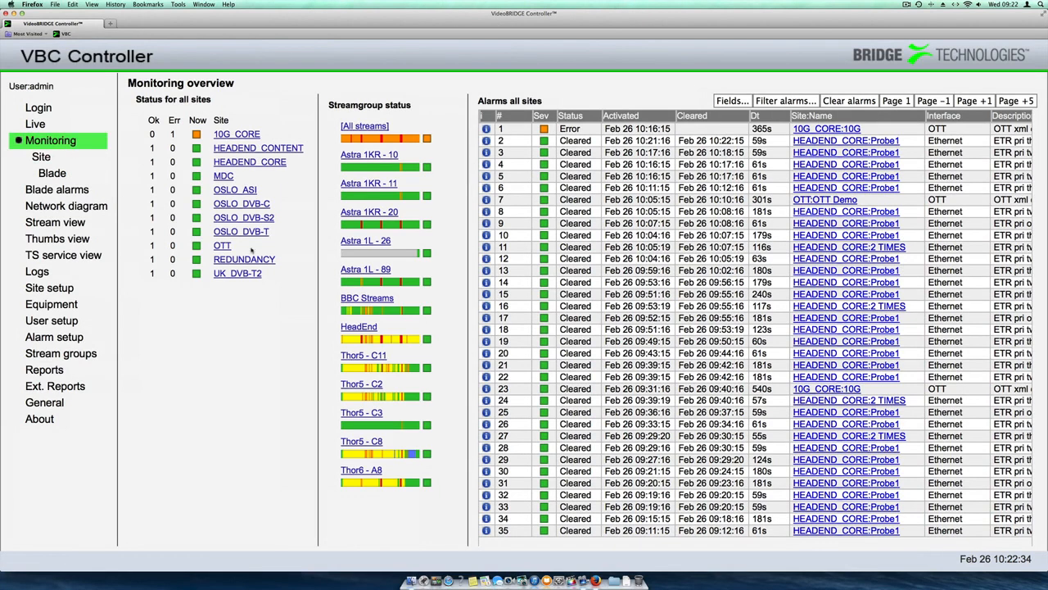
left_click(368, 298)
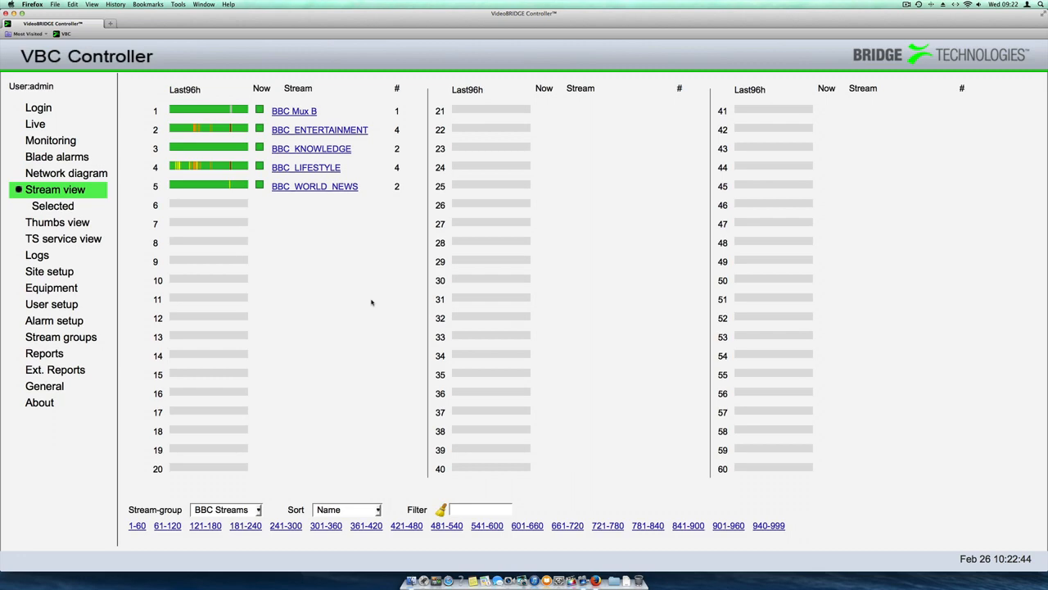
left_click(51, 141)
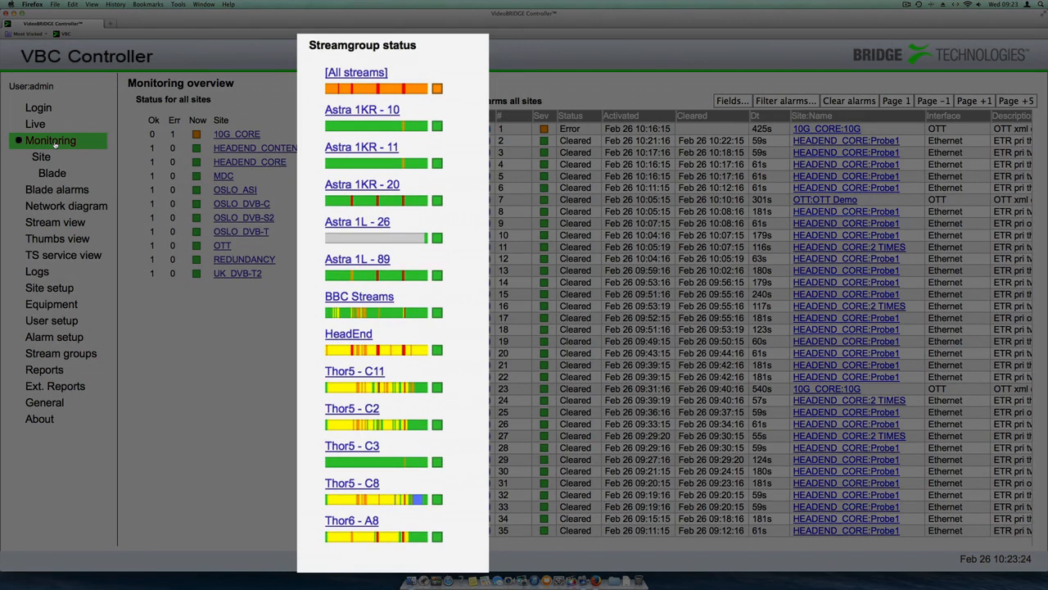
left_click(340, 193)
key("BackSpace")
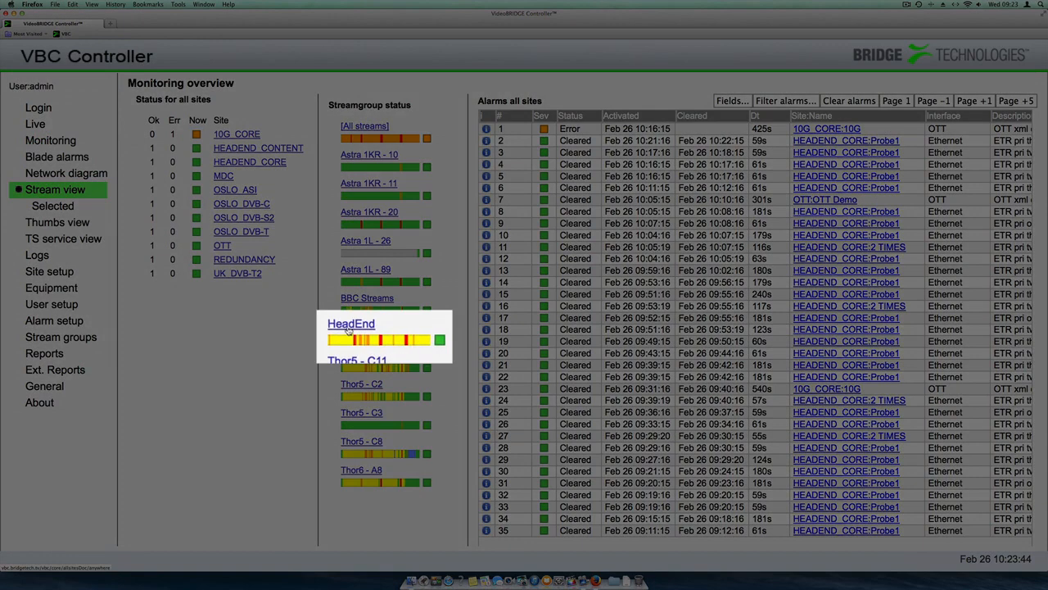
left_click(351, 327)
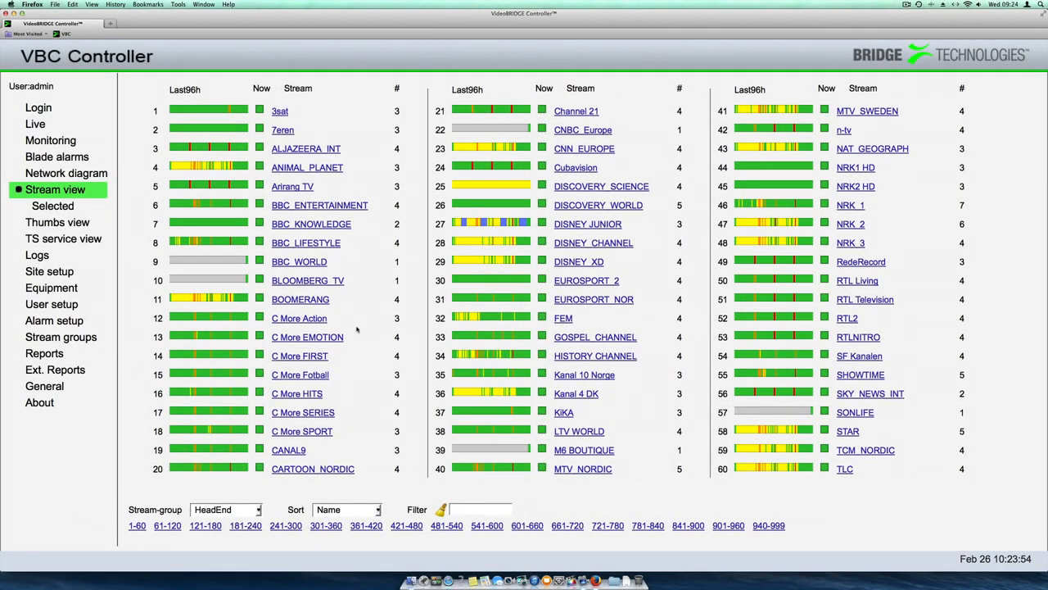
Step: Delete the BBC Streams group from the stream setup and return to the Monitoring overview
left_click(69, 337)
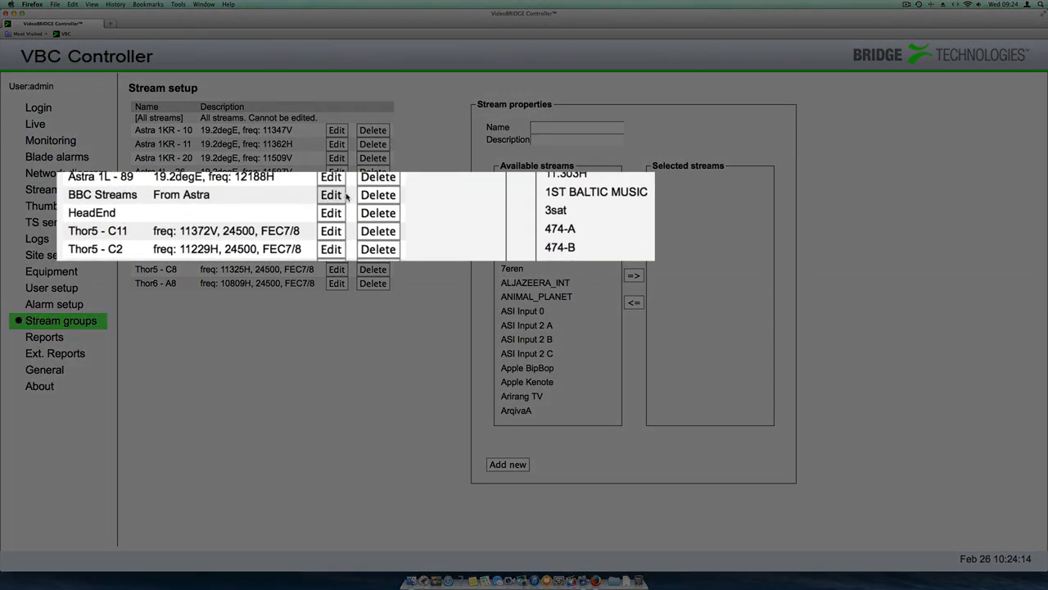
left_click(376, 197)
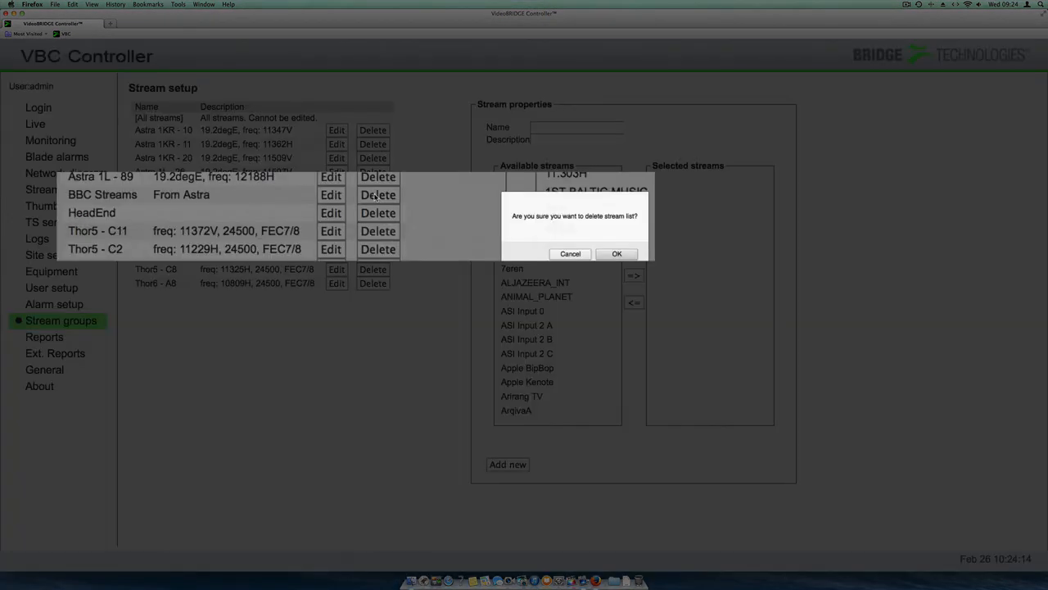
left_click(616, 254)
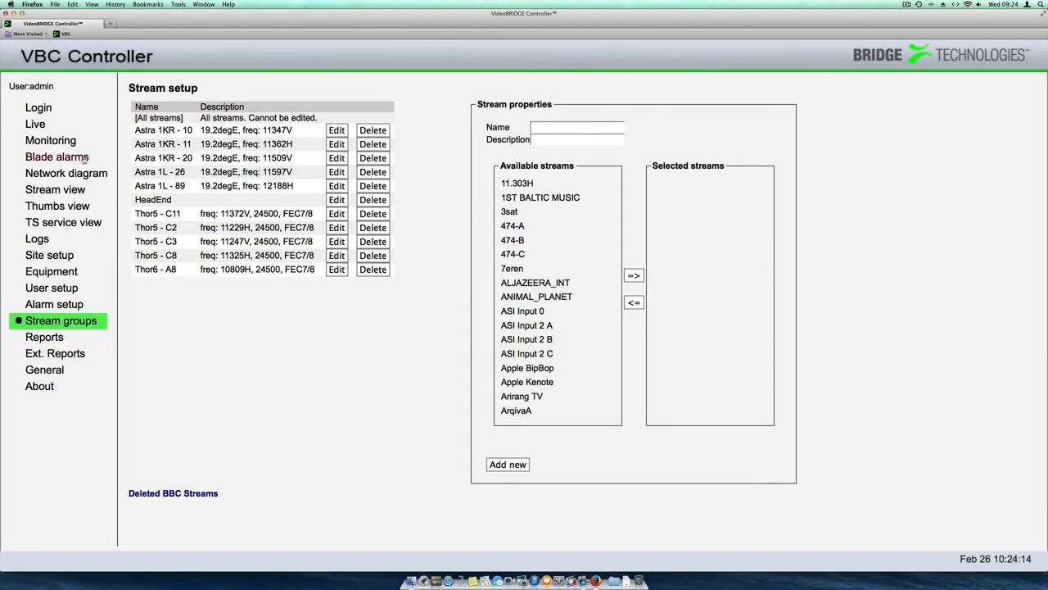
left_click(49, 140)
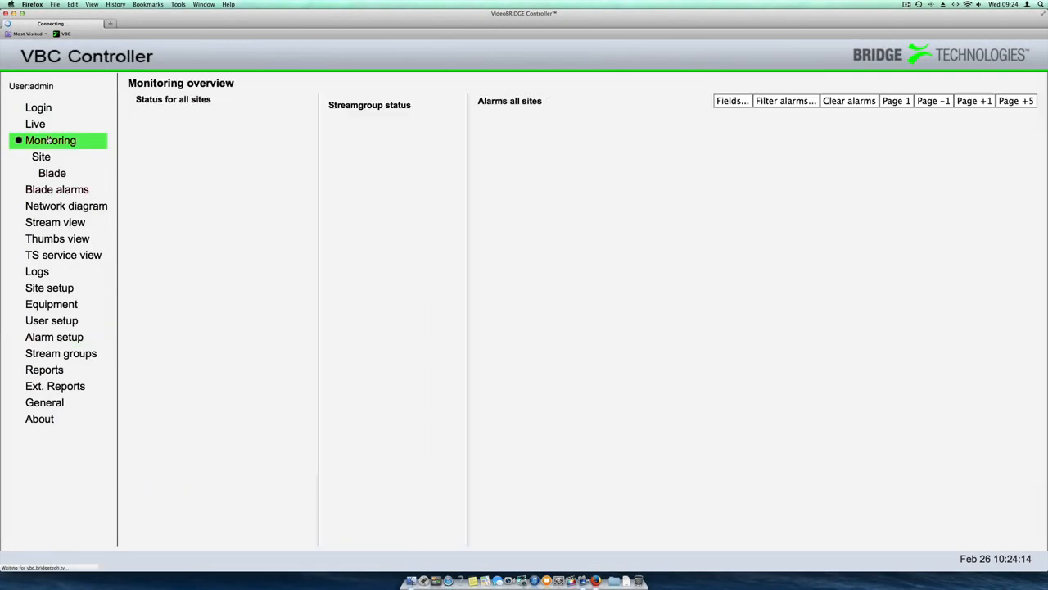